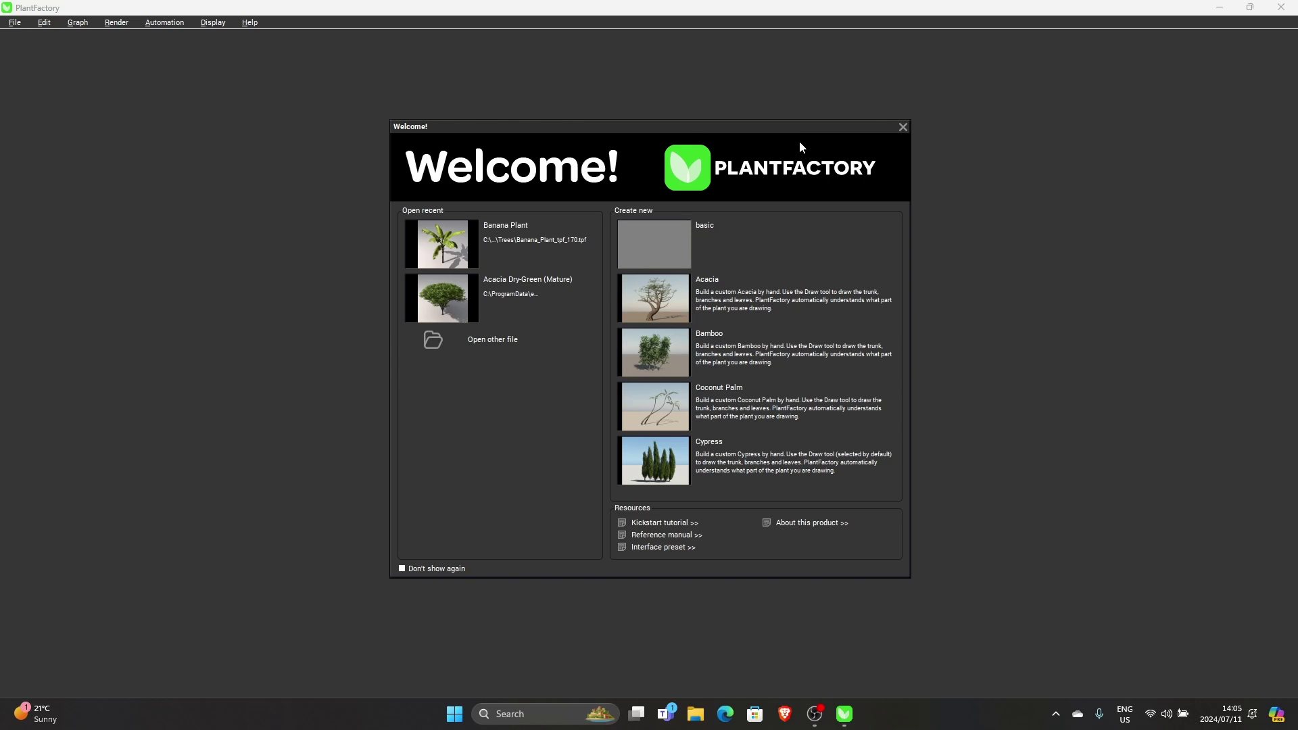
Start an empty plant project from the 'basic' template in the Welcome dialog
{"action": "left_click", "coordinate": [706, 228]}
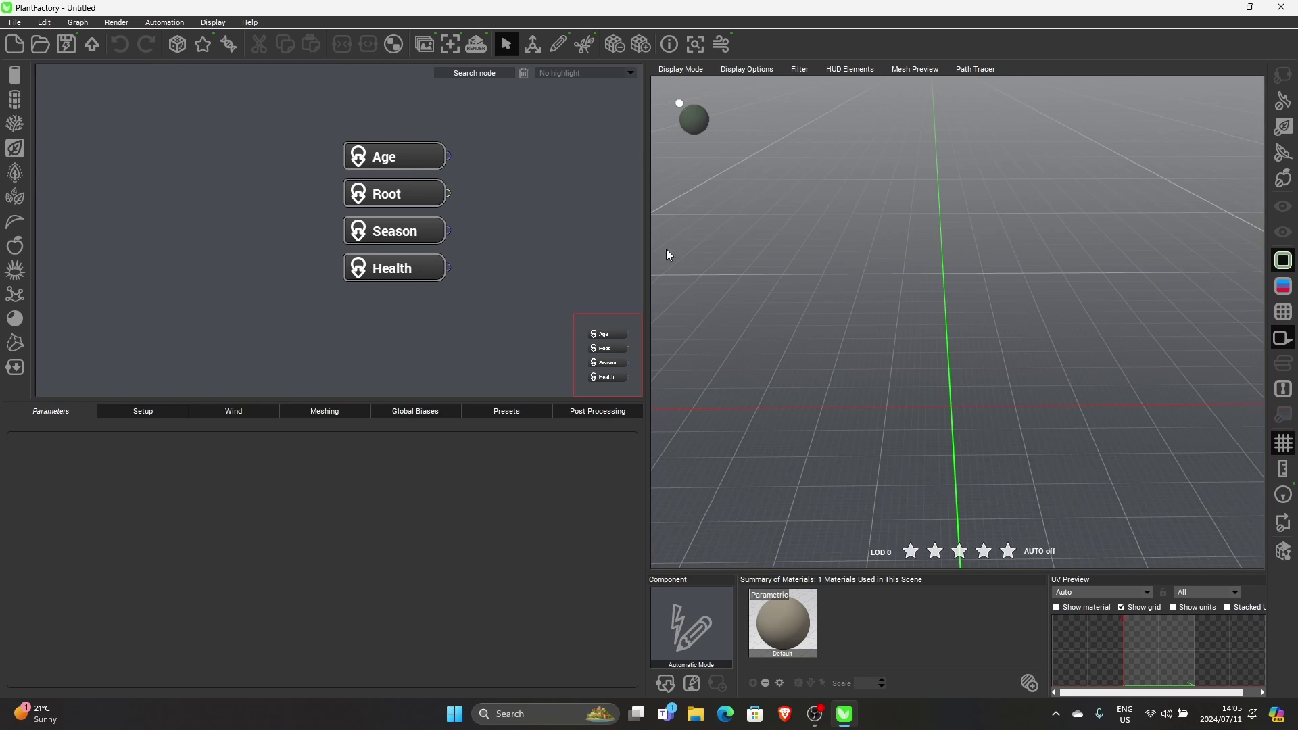
Open the Scenes/Species browser from the File menu
{"action": "left_click", "coordinate": [14, 23]}
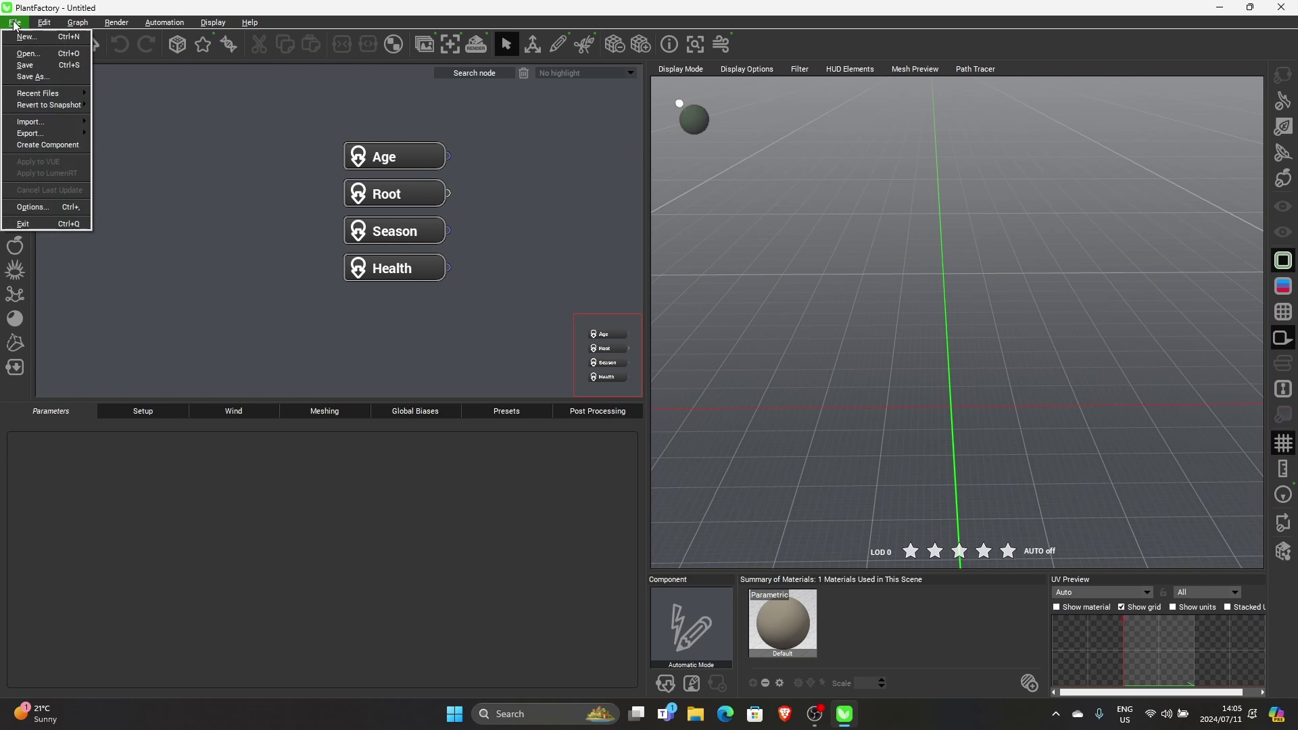
{"action": "left_click", "coordinate": [27, 54]}
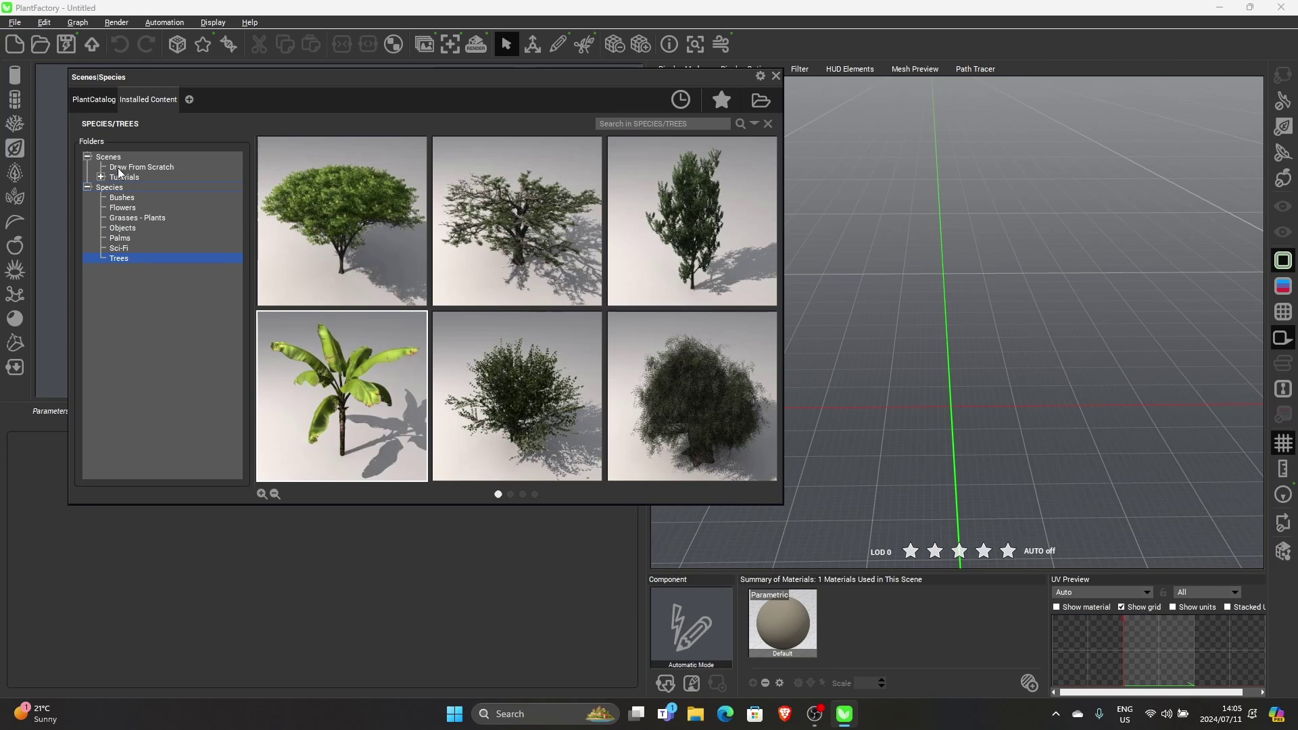
Browse the Bushes, Flowers, Grasses - Plants, Objects, Palms and Sci-Fi species folders
{"action": "left_click", "coordinate": [121, 197]}
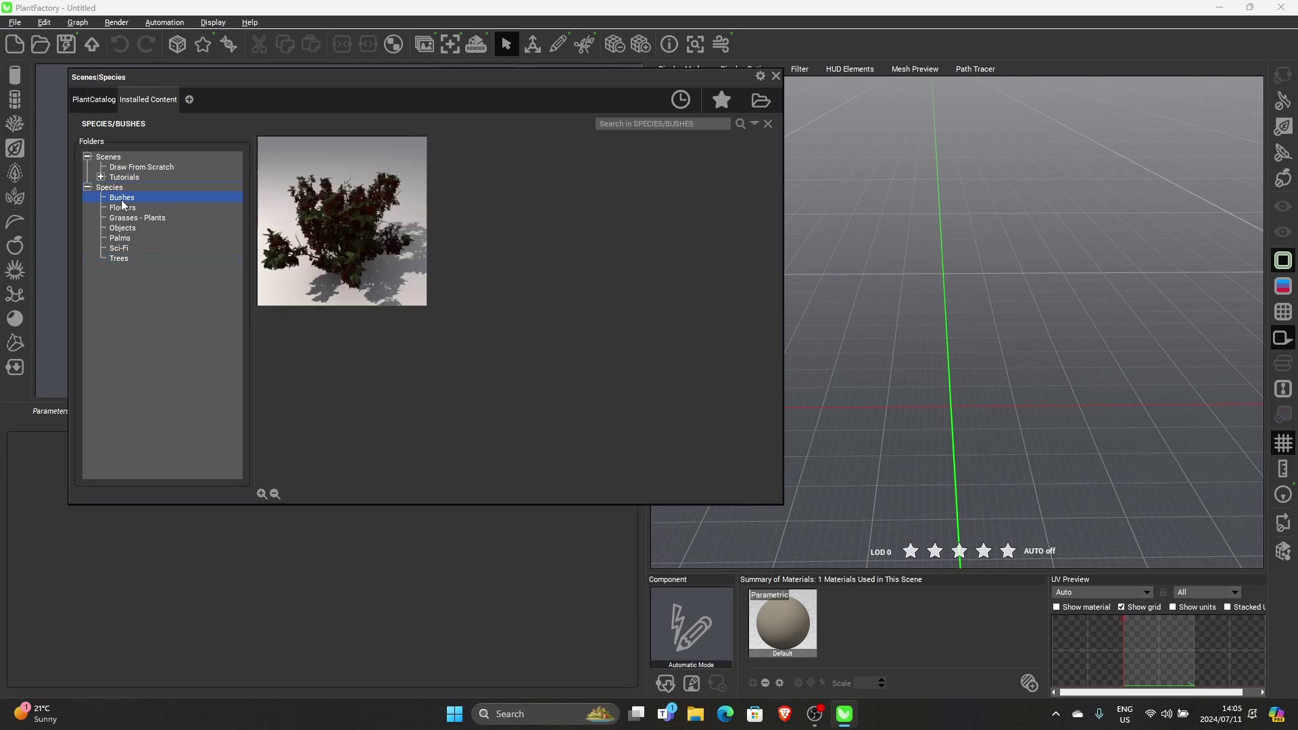
{"action": "left_click", "coordinate": [123, 208]}
{"action": "scroll", "coordinate": [522, 327], "scroll_direction": "down", "scroll_amount": 1}
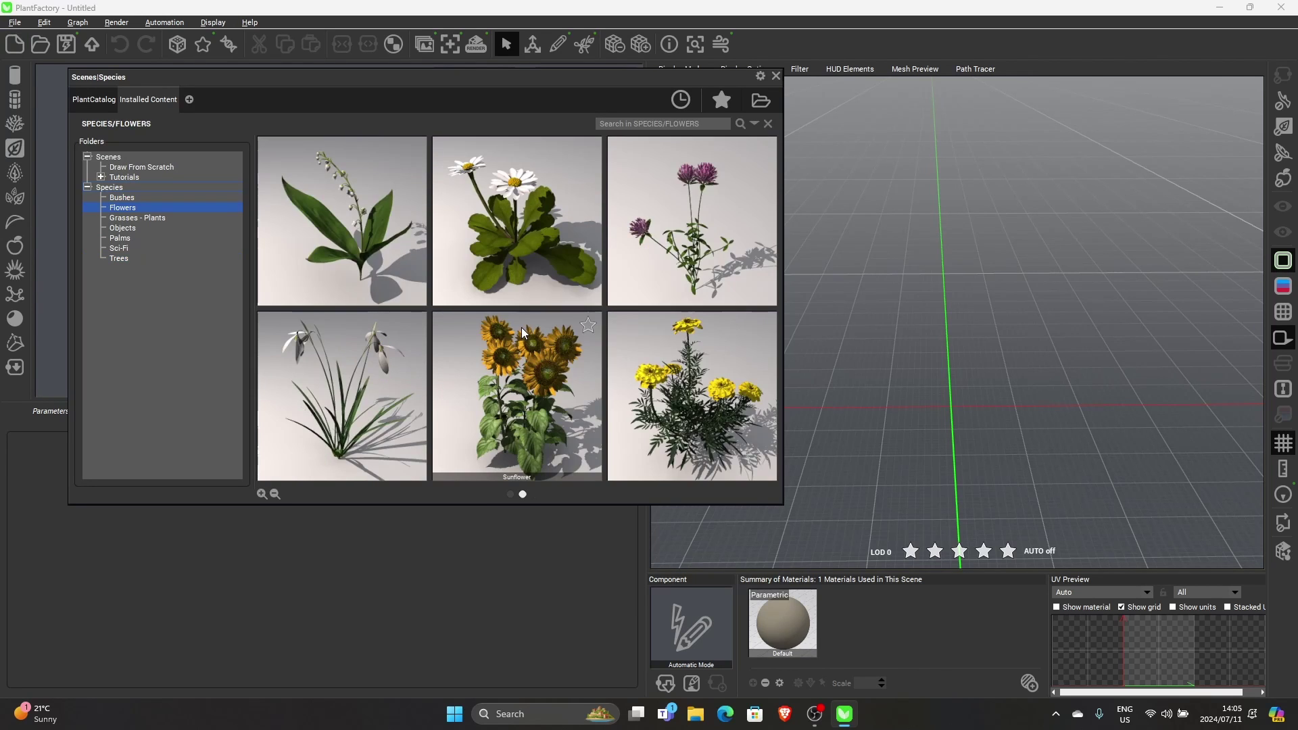
{"action": "scroll", "coordinate": [521, 327], "scroll_direction": "up", "scroll_amount": 1}
{"action": "left_click", "coordinate": [118, 218]}
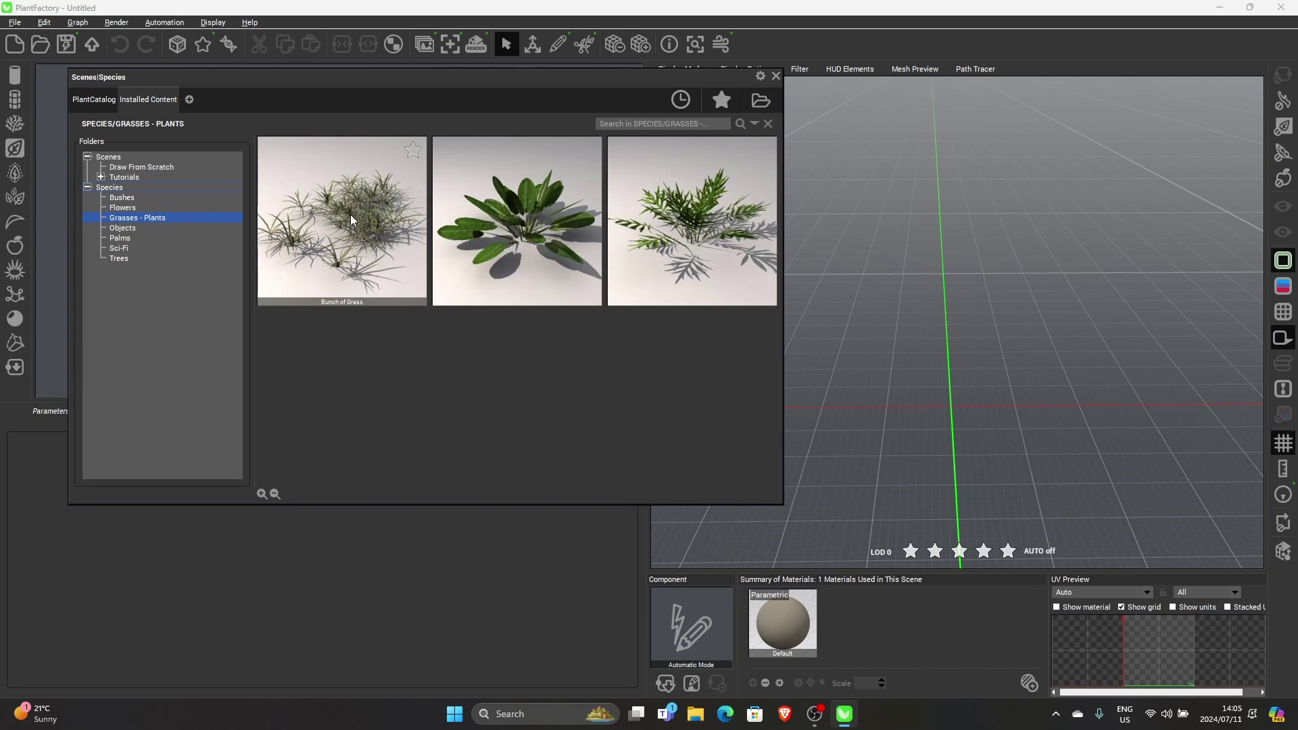
{"action": "left_click", "coordinate": [121, 229]}
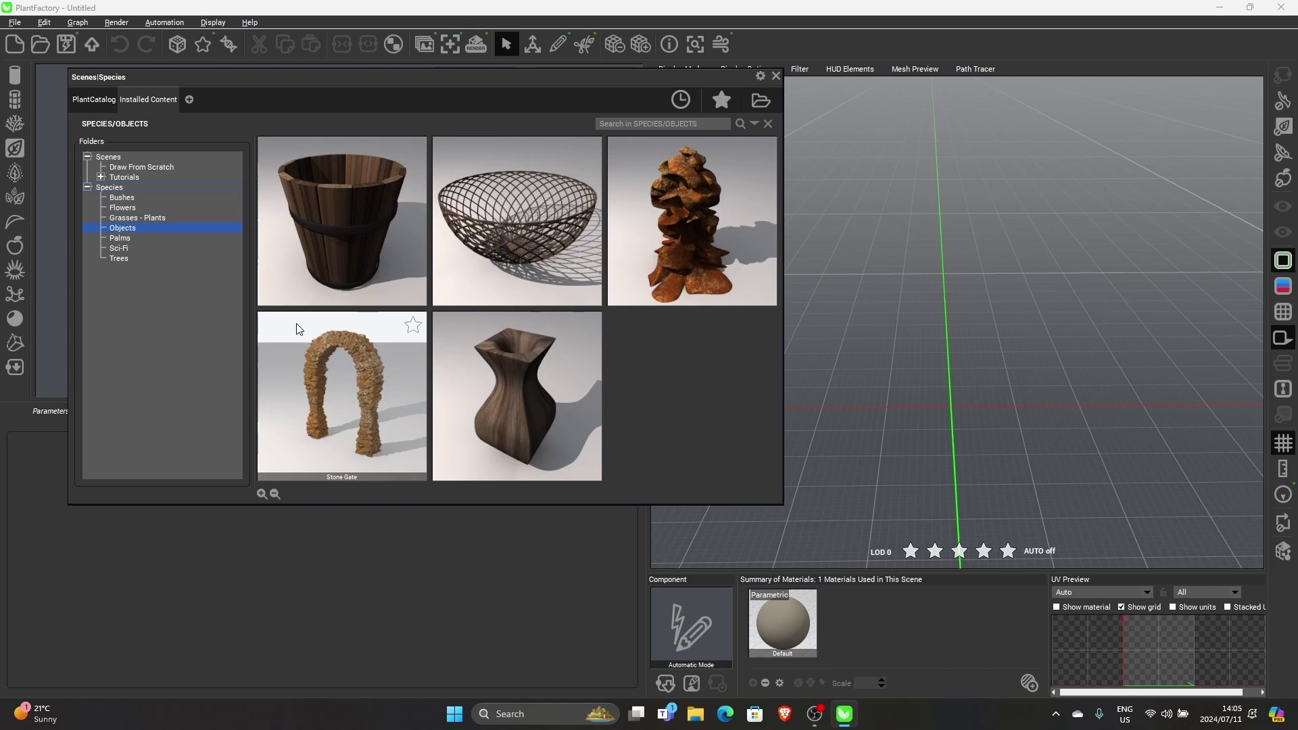
{"action": "left_click", "coordinate": [123, 238]}
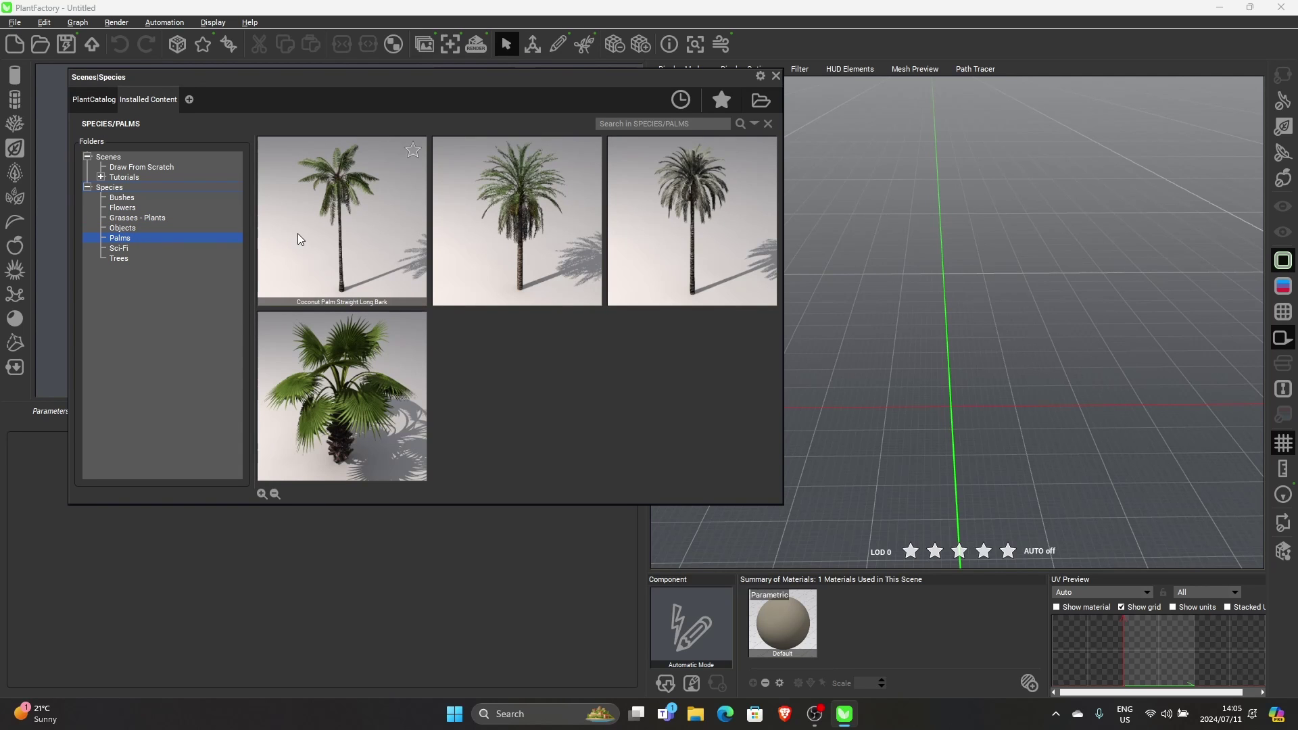
{"action": "left_click", "coordinate": [125, 249]}
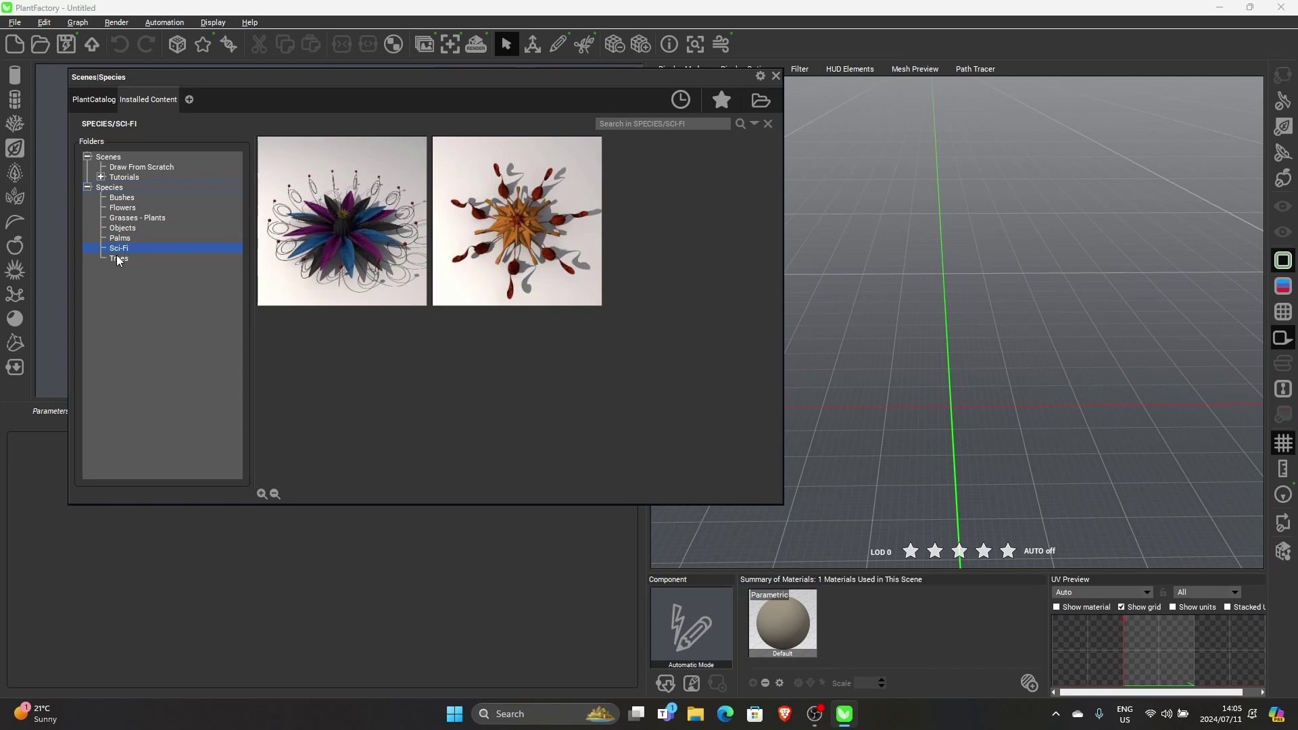
Load the Platanus x Acerifolia (Season) tree from the Trees species folder
{"action": "left_click", "coordinate": [117, 257]}
{"action": "scroll", "coordinate": [378, 284], "scroll_direction": "down", "scroll_amount": 3}
{"action": "scroll", "coordinate": [443, 307], "scroll_direction": "up", "scroll_amount": 3}
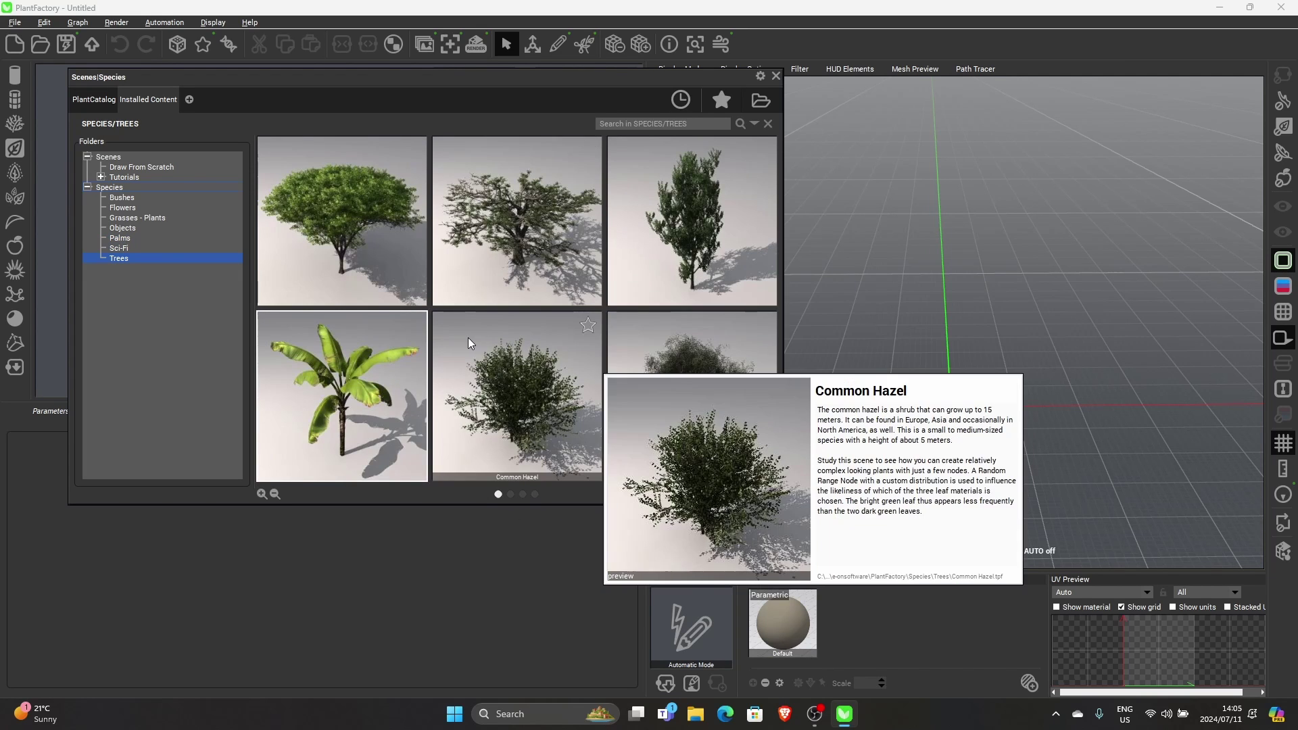
{"action": "mouse_move", "coordinate": [391, 205]}
{"action": "mouse_move", "coordinate": [264, 429]}
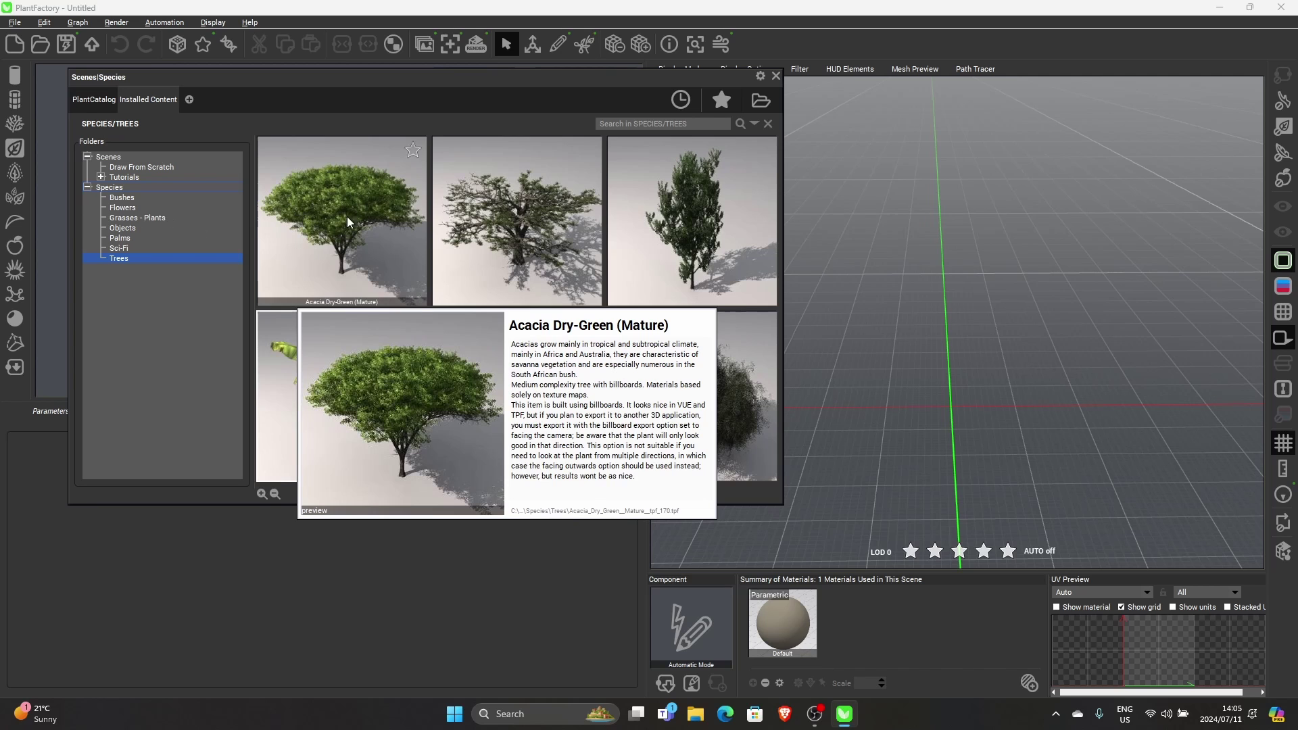
{"action": "scroll", "coordinate": [472, 217], "scroll_direction": "down", "scroll_amount": 2}
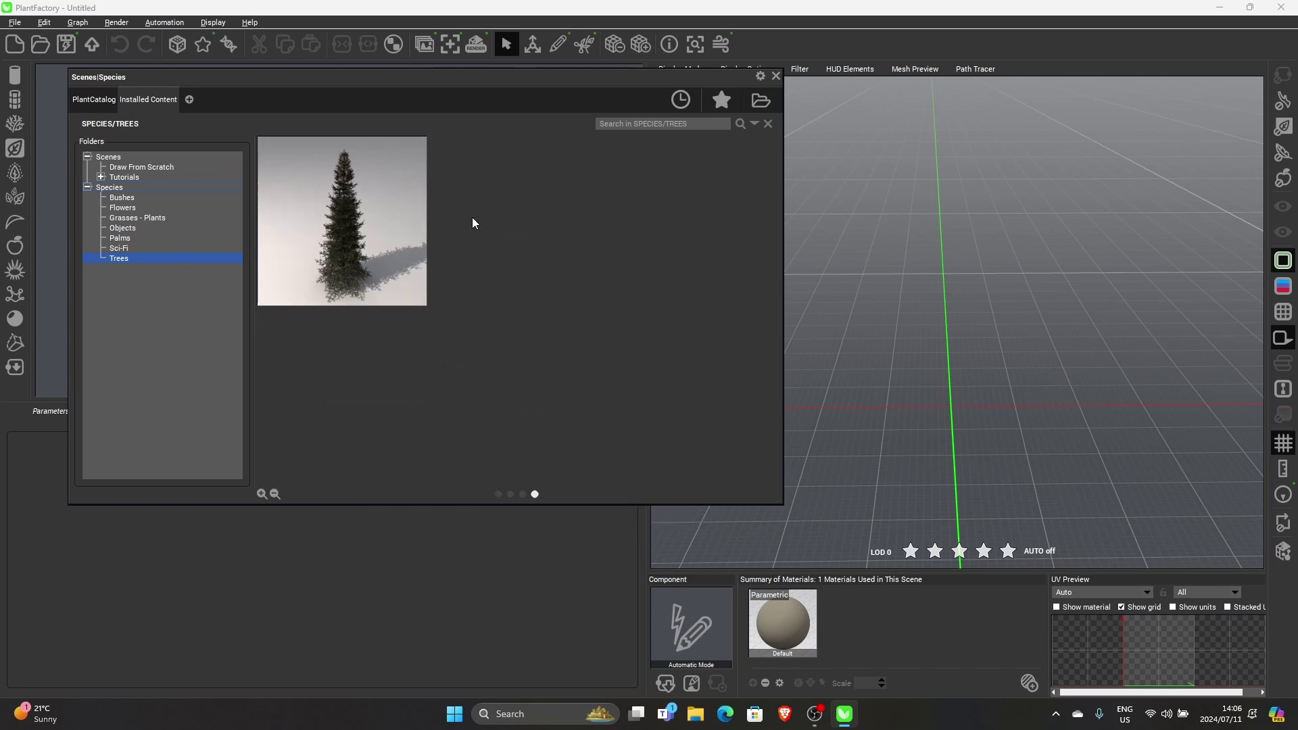
{"action": "scroll", "coordinate": [331, 249], "scroll_direction": "up", "scroll_amount": 2}
{"action": "mouse_move", "coordinate": [327, 465]}
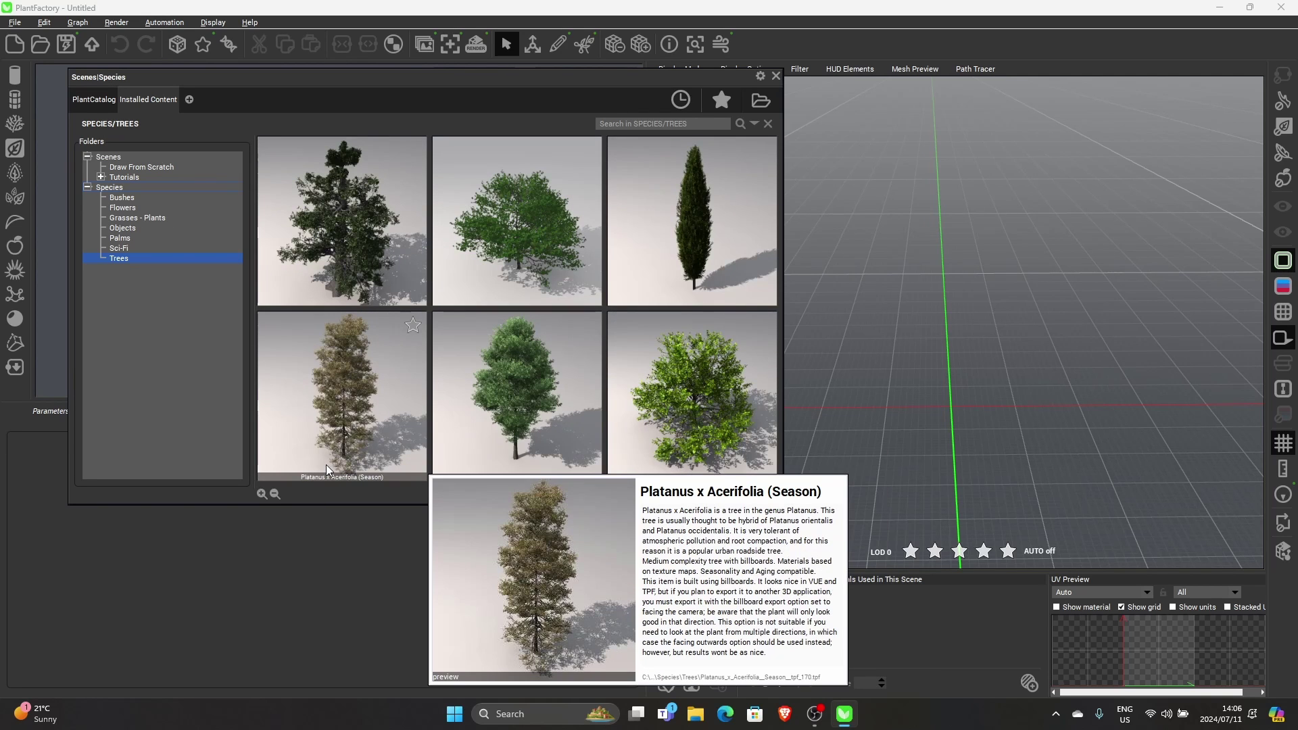
{"action": "double_click", "coordinate": [310, 415]}
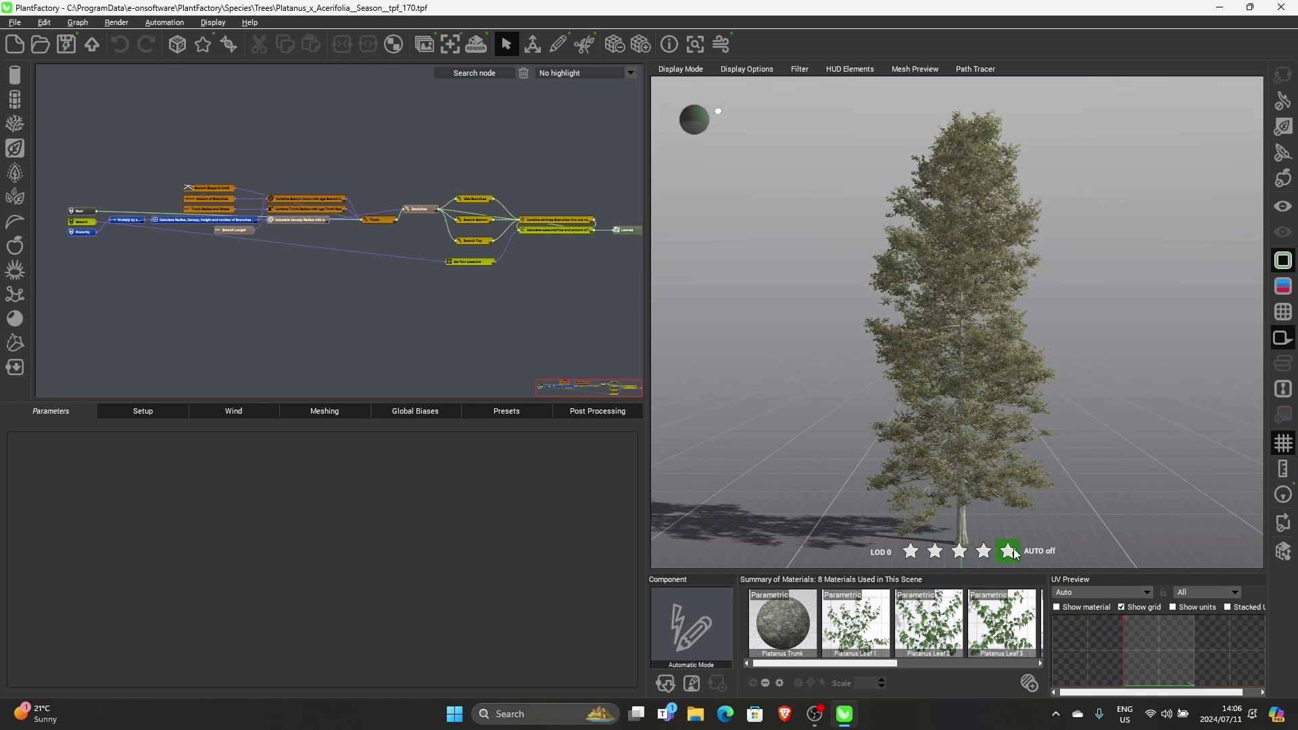
Set the tree preview to level of detail 2 and select the trunk to view its parameters
{"action": "left_click", "coordinate": [959, 552]}
{"action": "left_click", "coordinate": [961, 524]}
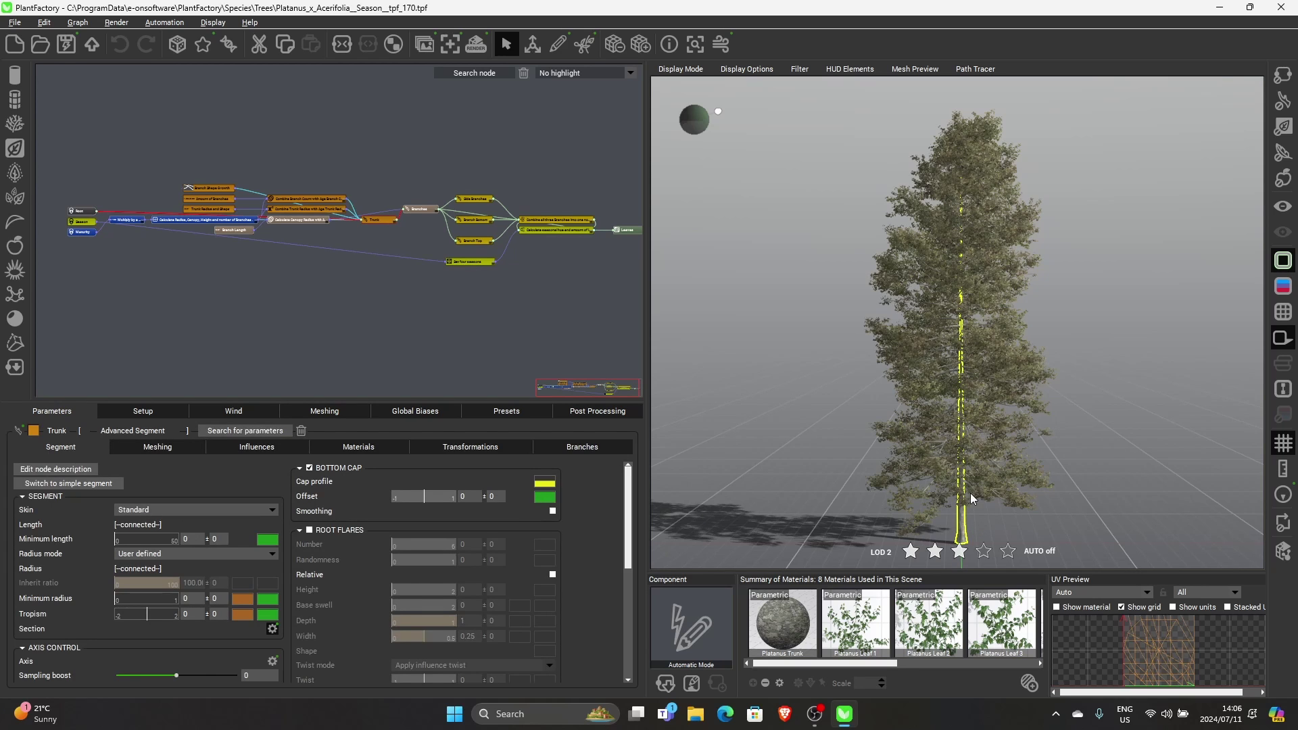
Raise the trunk's minimum length to 16.67 and minimum radius to 0.5
{"action": "left_click", "coordinate": [935, 514]}
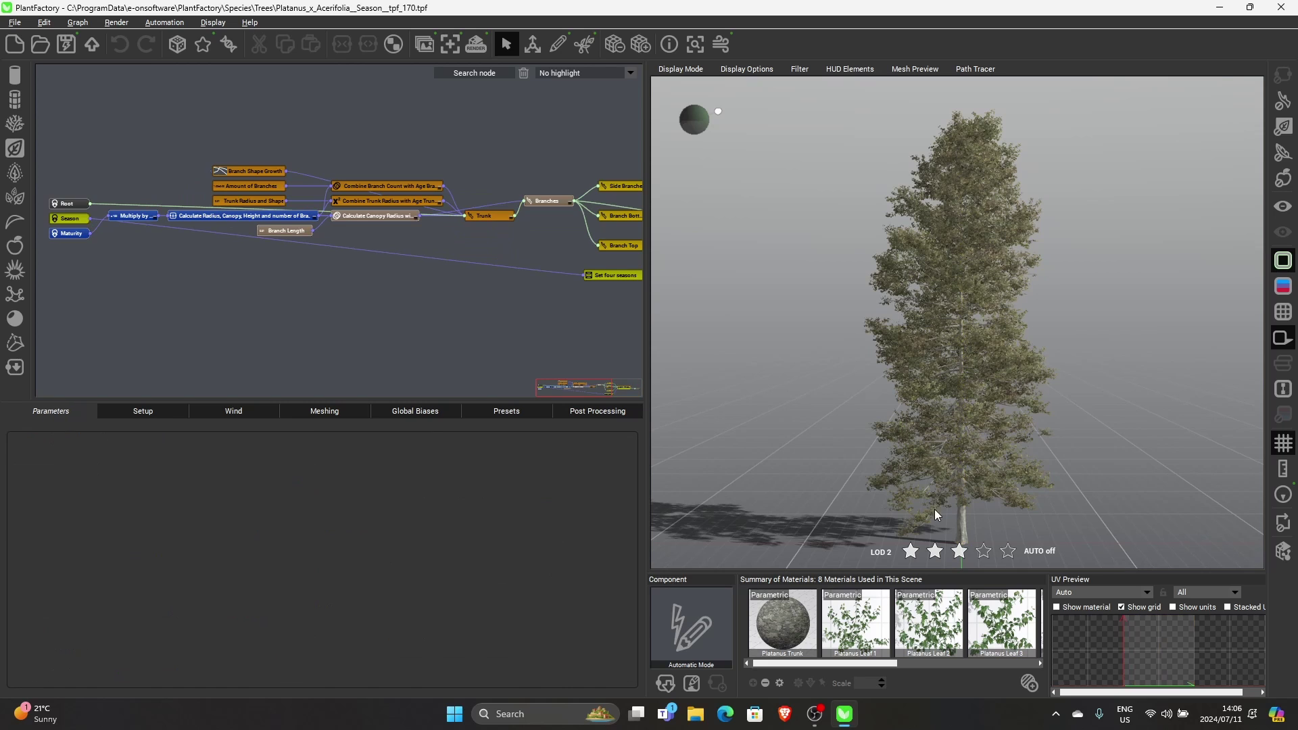
{"action": "left_click", "coordinate": [963, 530]}
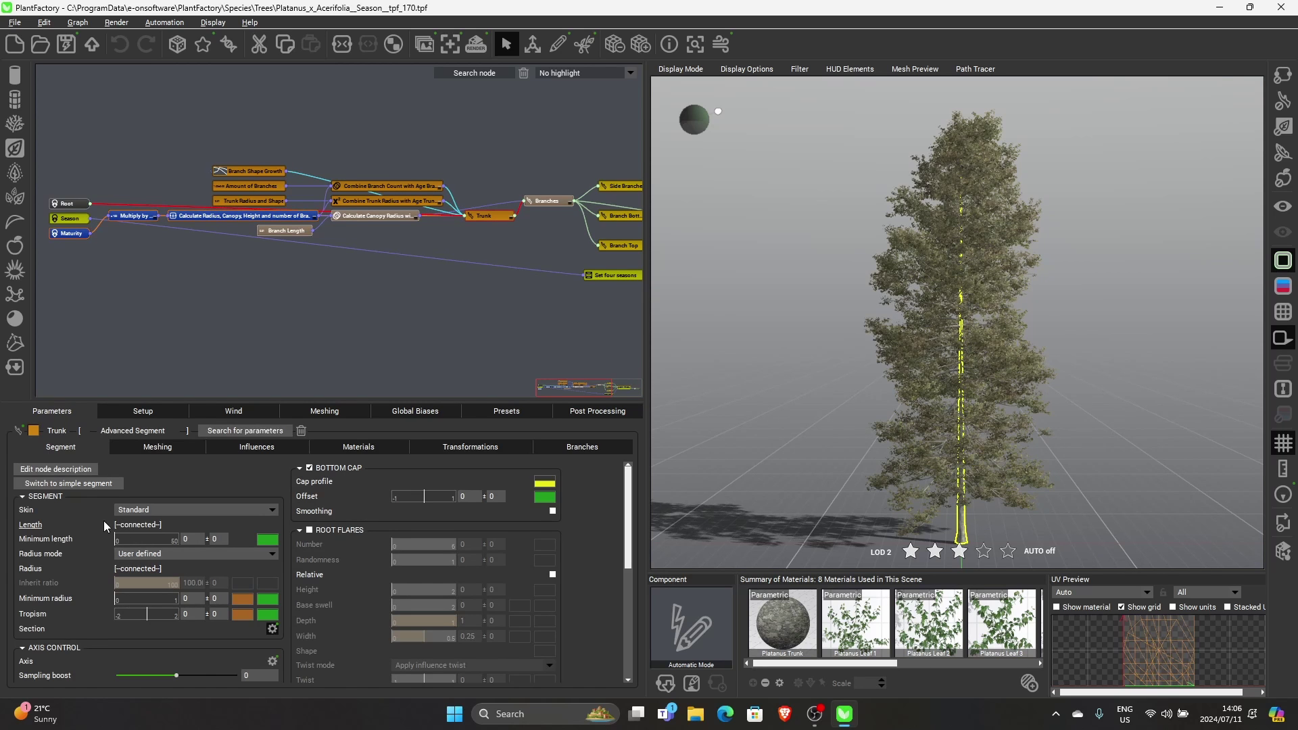
{"action": "mouse_move", "coordinate": [123, 542]}
{"action": "left_mouse_down"}
{"action": "mouse_move", "coordinate": [166, 537]}
{"action": "mouse_move", "coordinate": [115, 539]}
{"action": "left_mouse_up"}
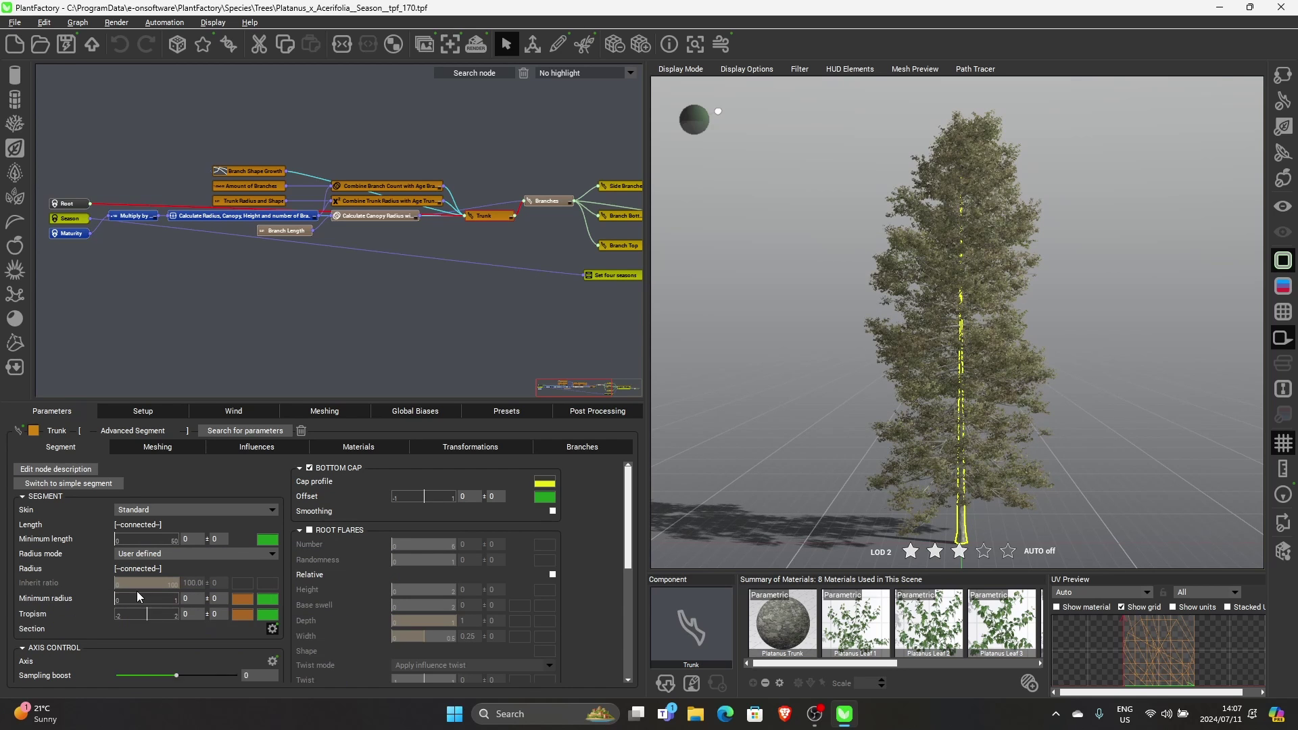
{"action": "left_click_drag", "start_coordinate": [133, 599], "coordinate": [168, 599]}
{"action": "left_click", "coordinate": [771, 342]}
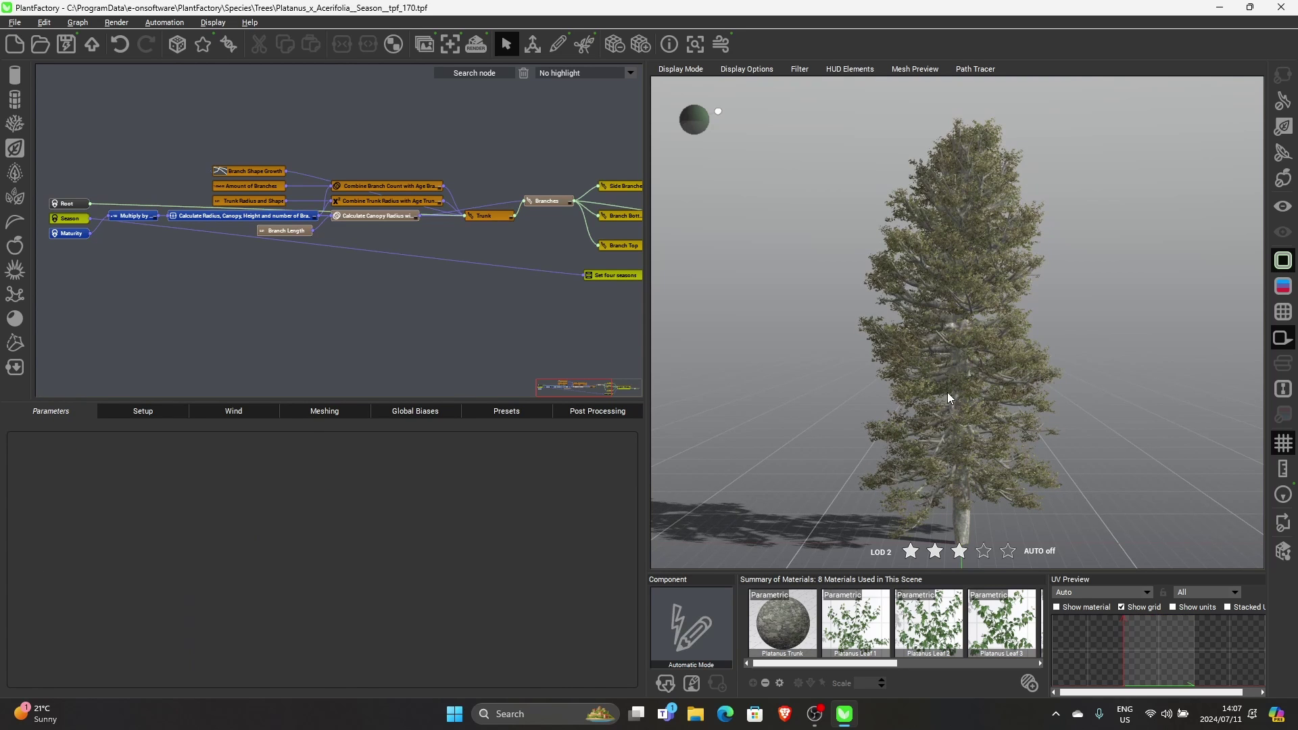
Inspect the leaves, branches and trunk settings, then clear the selection and open the File menu
{"action": "left_click", "coordinate": [892, 337]}
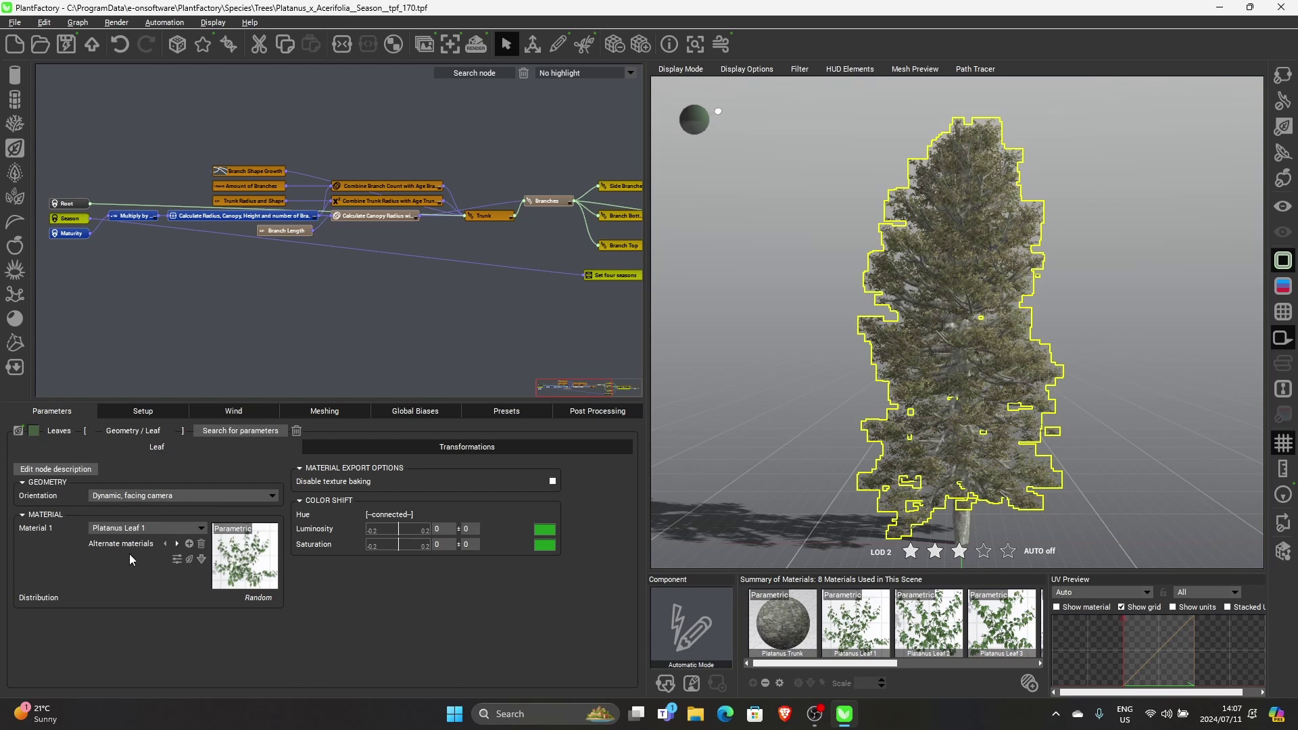
{"action": "left_click", "coordinate": [821, 471]}
{"action": "left_click", "coordinate": [1029, 229]}
{"action": "left_click", "coordinate": [777, 353]}
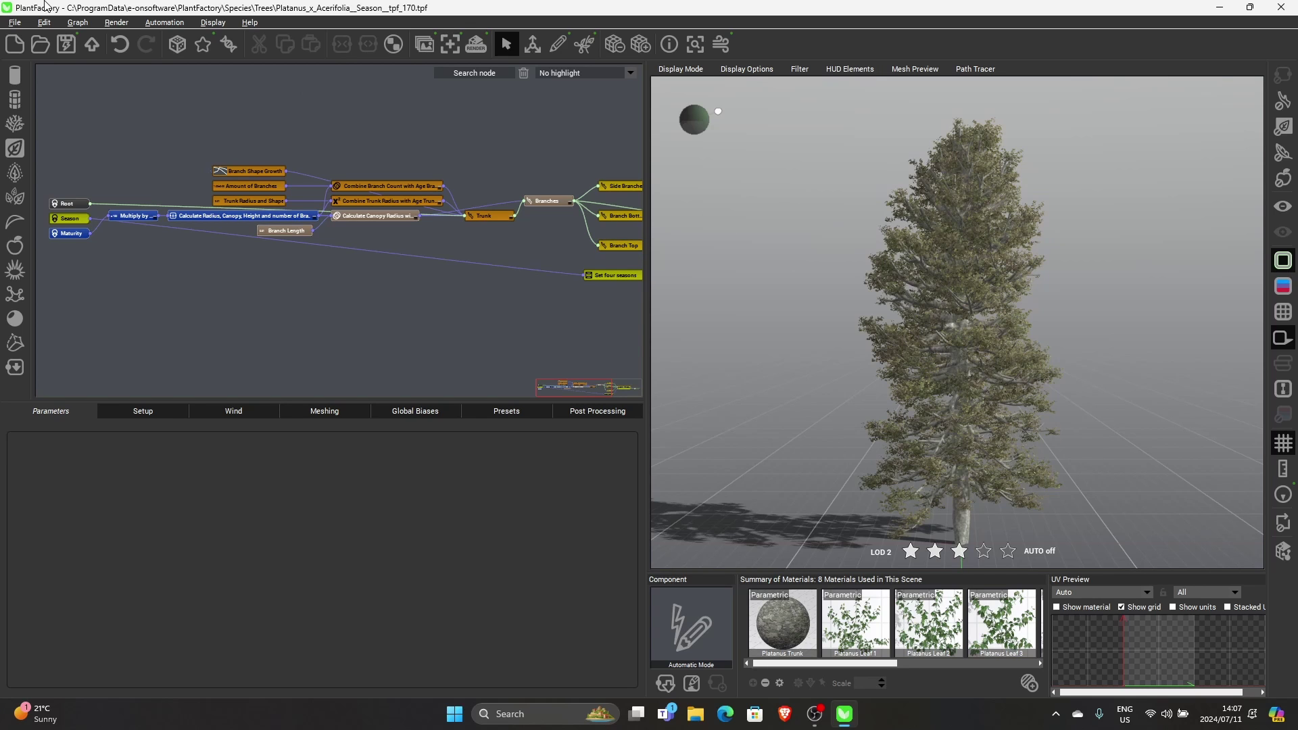
{"action": "left_click", "coordinate": [958, 518]}
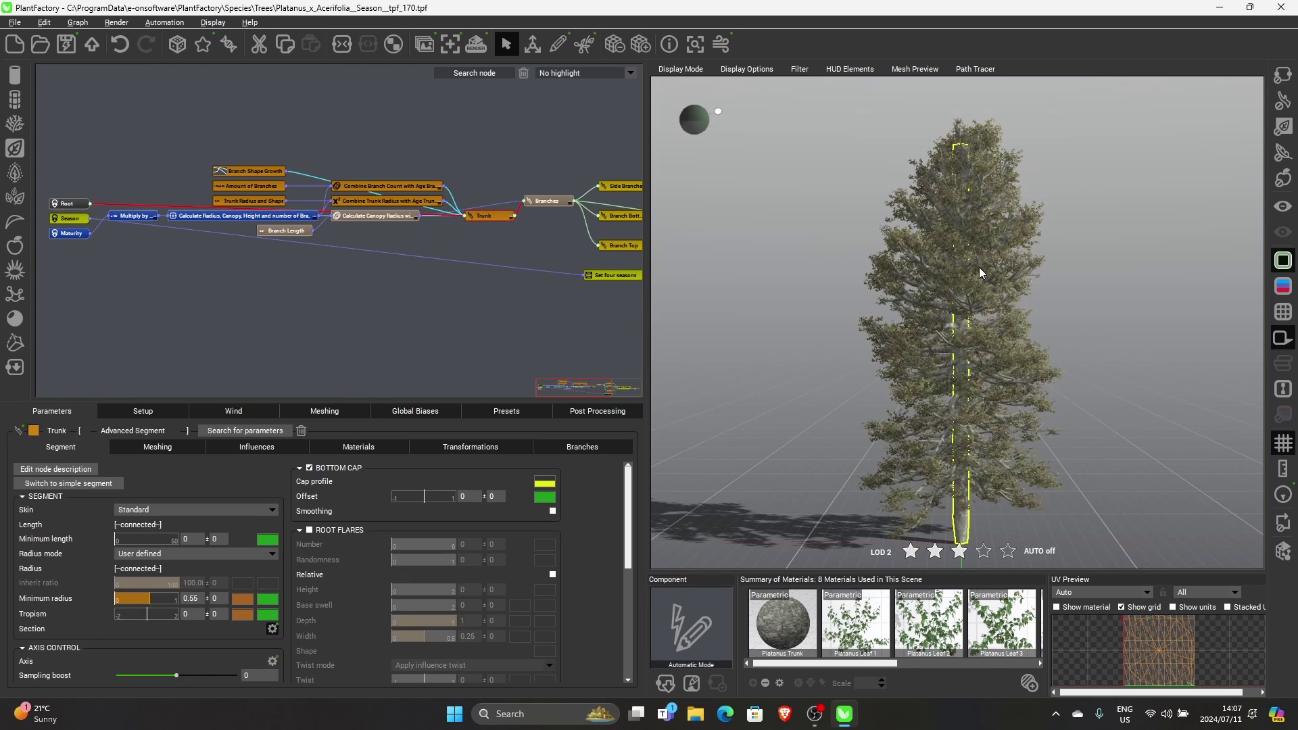
{"action": "left_click", "coordinate": [748, 261]}
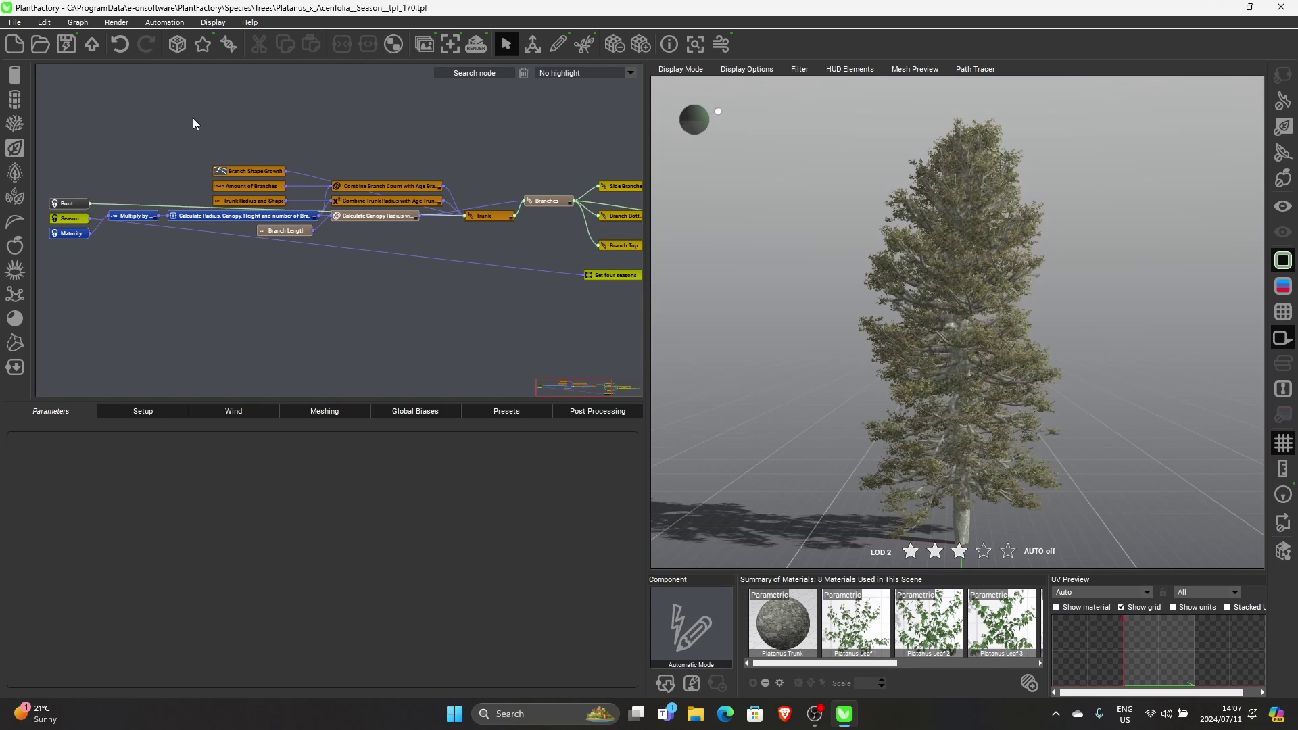
{"action": "left_click", "coordinate": [17, 24]}
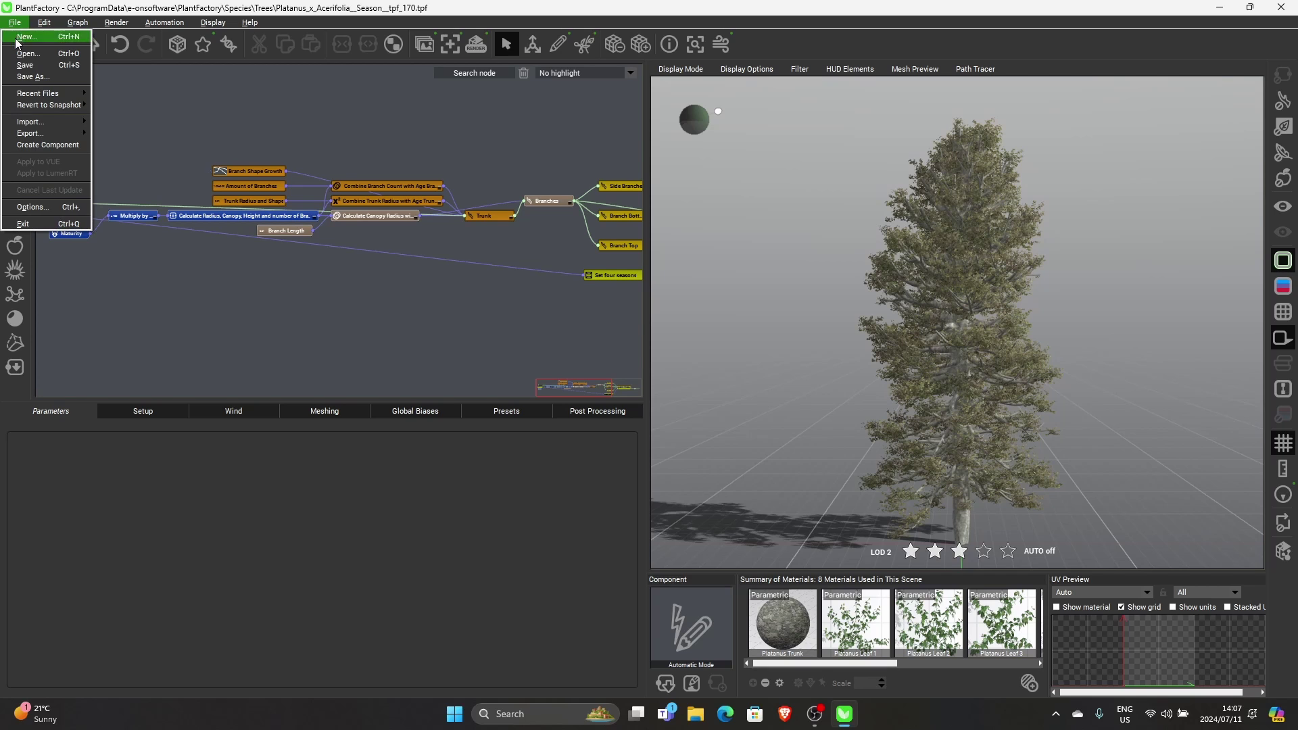
Export the tree as a Wavefront OBJ mesh, accepting the billboard warning
{"action": "mouse_move", "coordinate": [31, 136]}
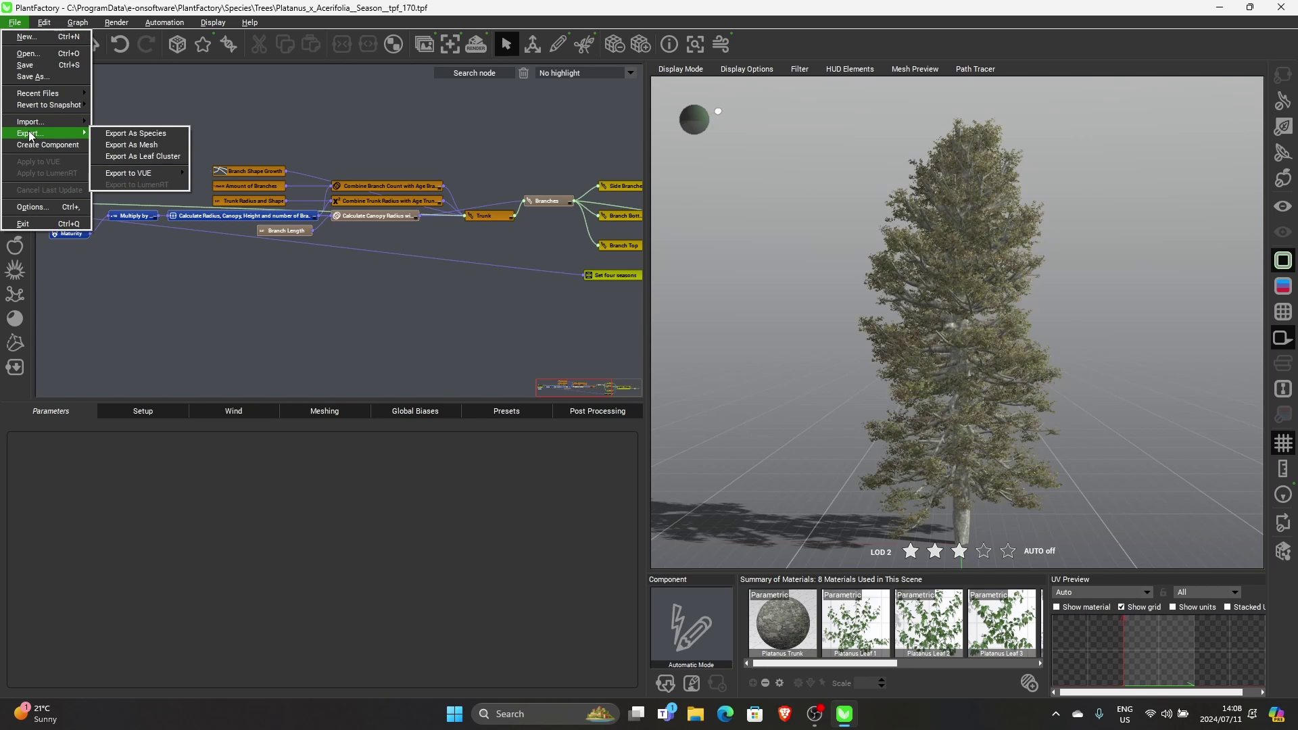
{"action": "left_click", "coordinate": [124, 145]}
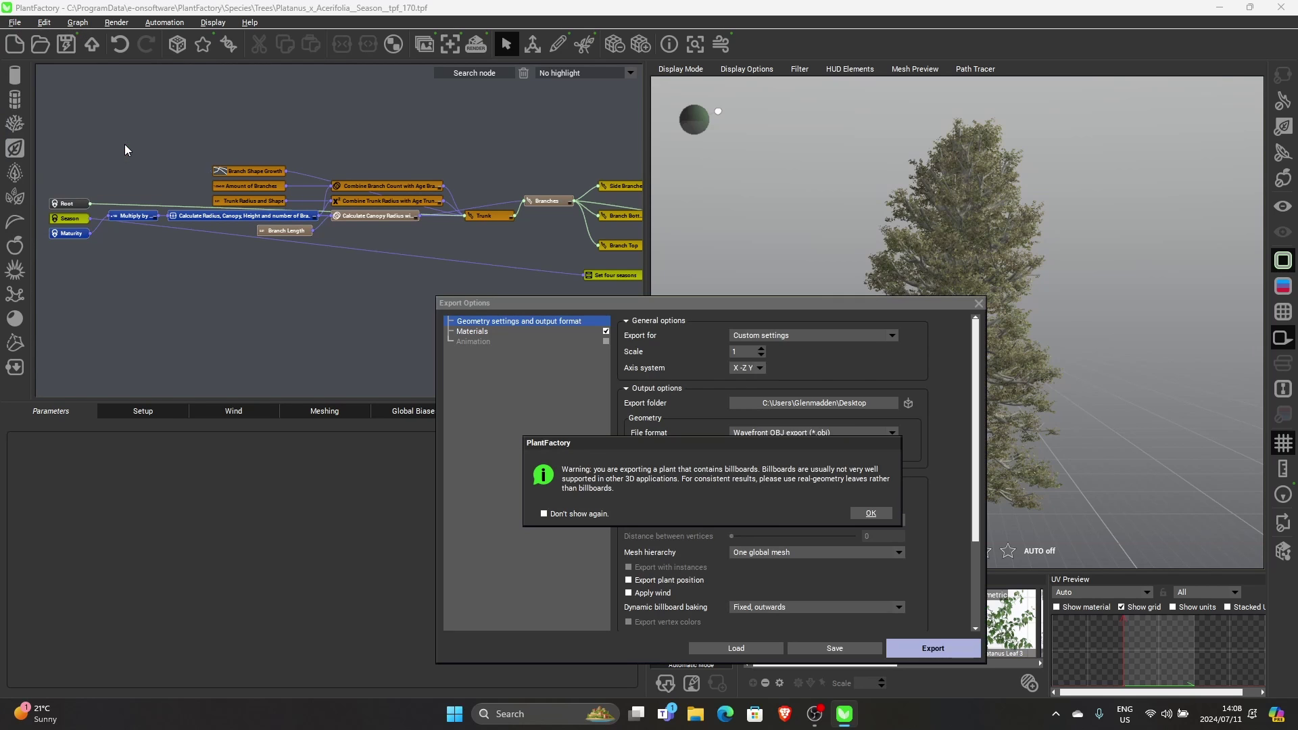
{"action": "left_click", "coordinate": [867, 516]}
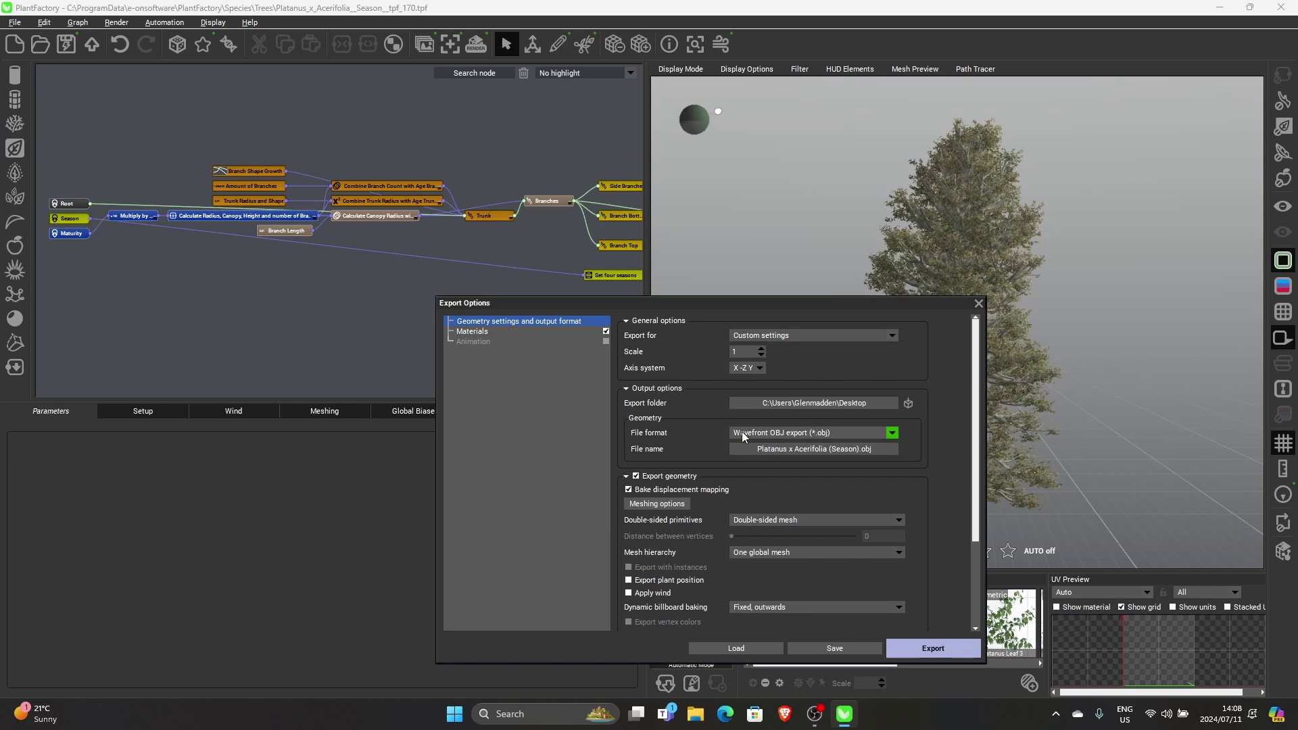
{"action": "left_click", "coordinate": [804, 433]}
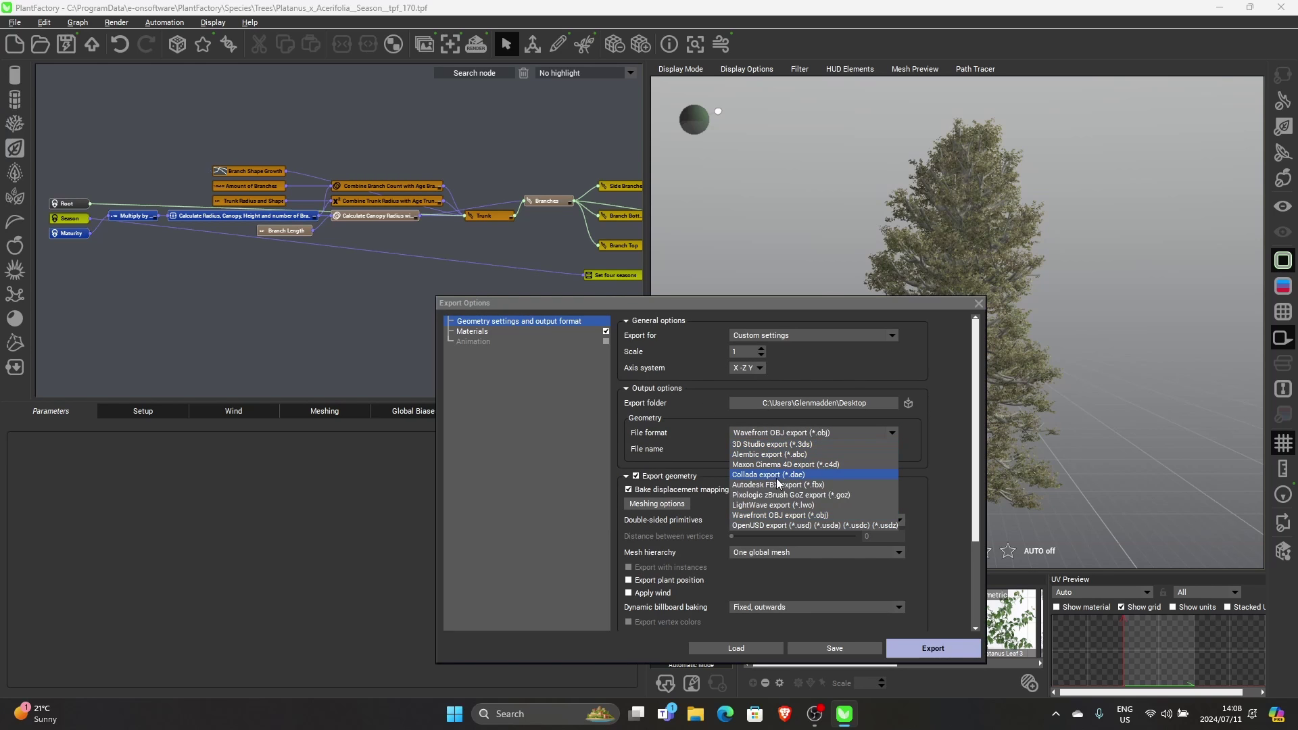
{"action": "left_click", "coordinate": [783, 516]}
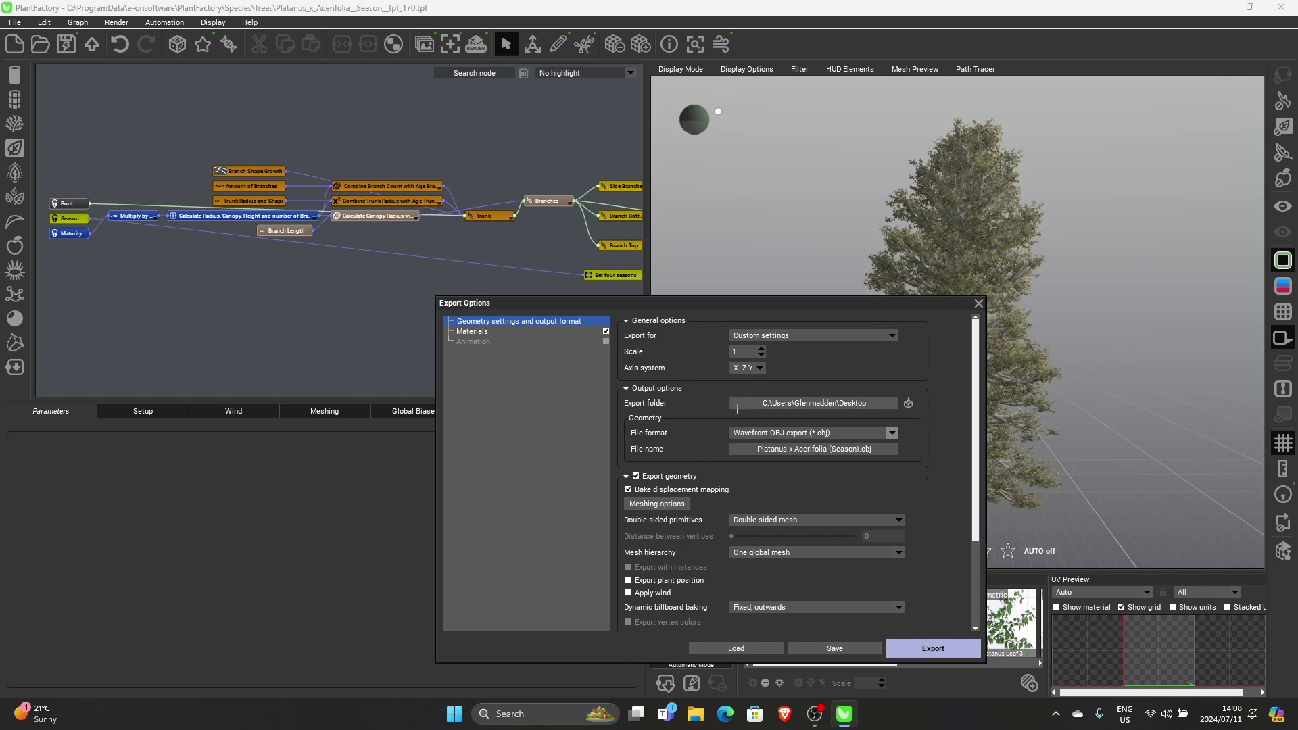
{"action": "left_click", "coordinate": [928, 648]}
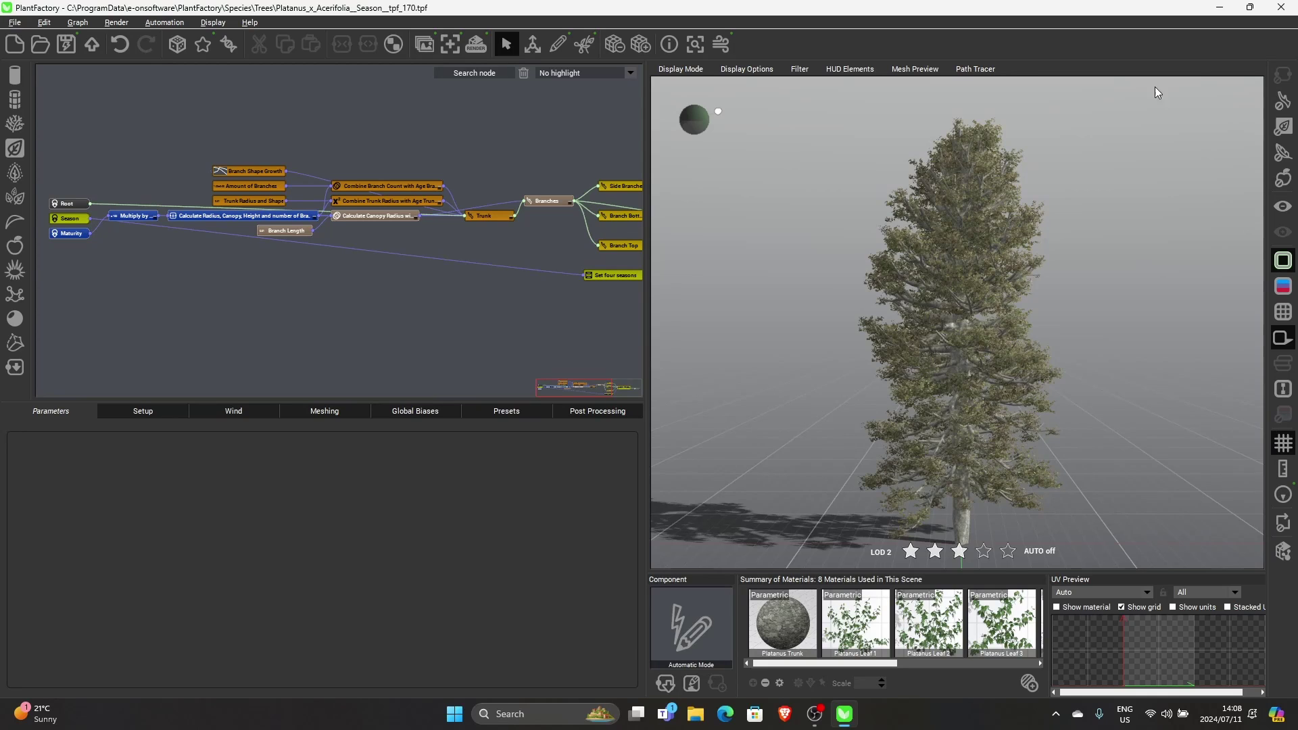
Close PlantFactory without saving and launch Blender
{"action": "left_click", "coordinate": [1282, 8]}
{"action": "left_click", "coordinate": [690, 378]}
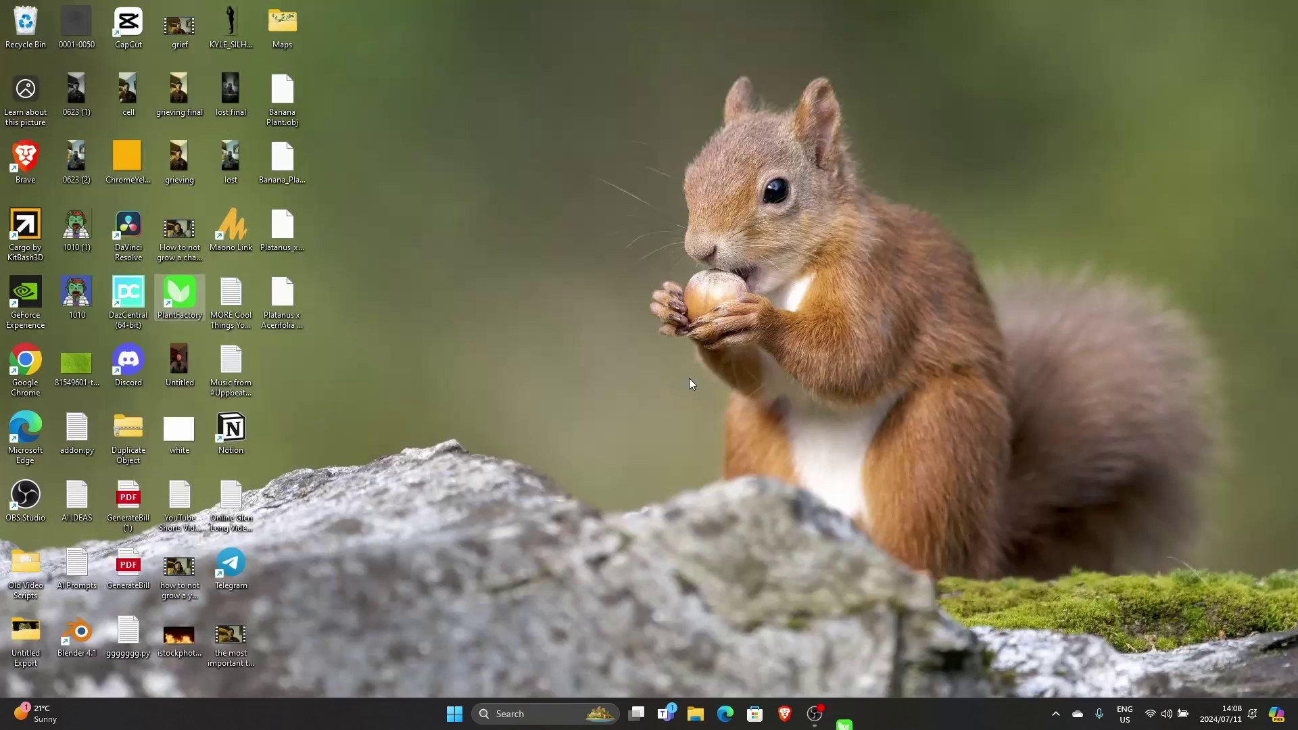
{"action": "double_click", "coordinate": [76, 633]}
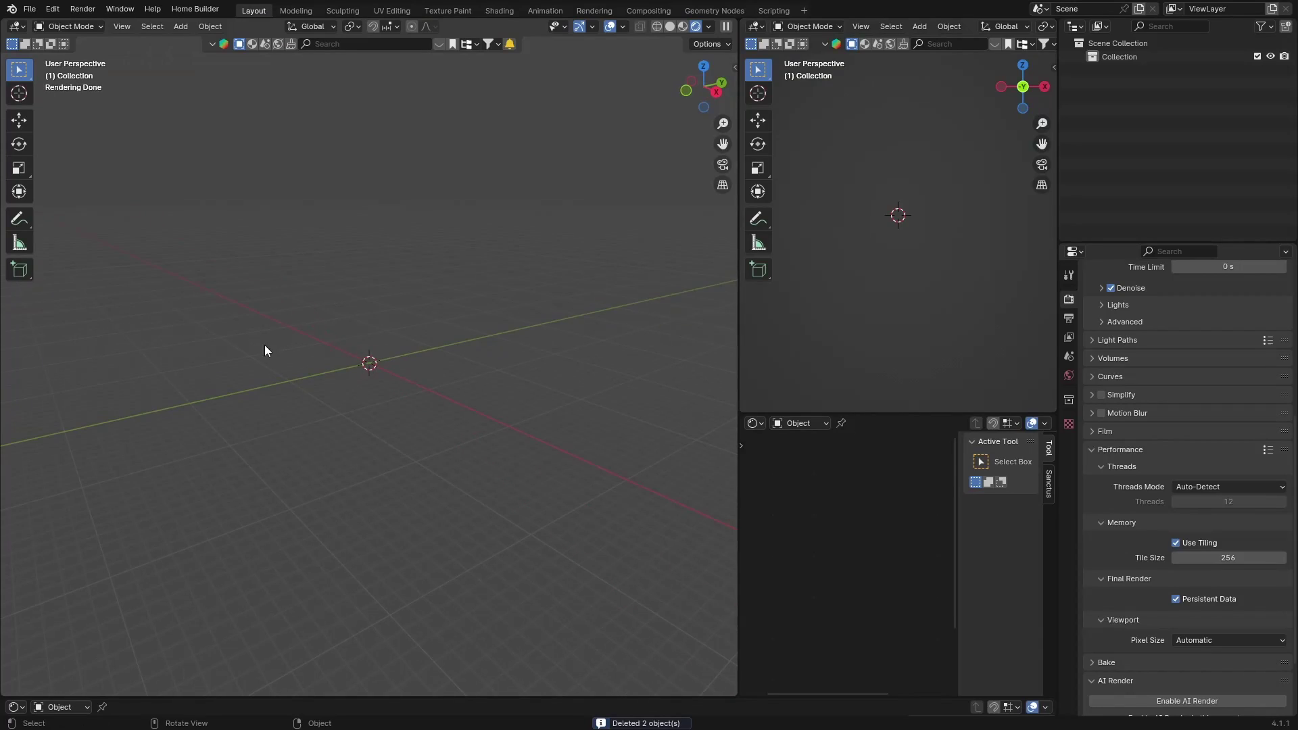
Import Banana Plant.obj with Blender's Wavefront (.obj) importer
{"action": "left_click", "coordinate": [29, 9]}
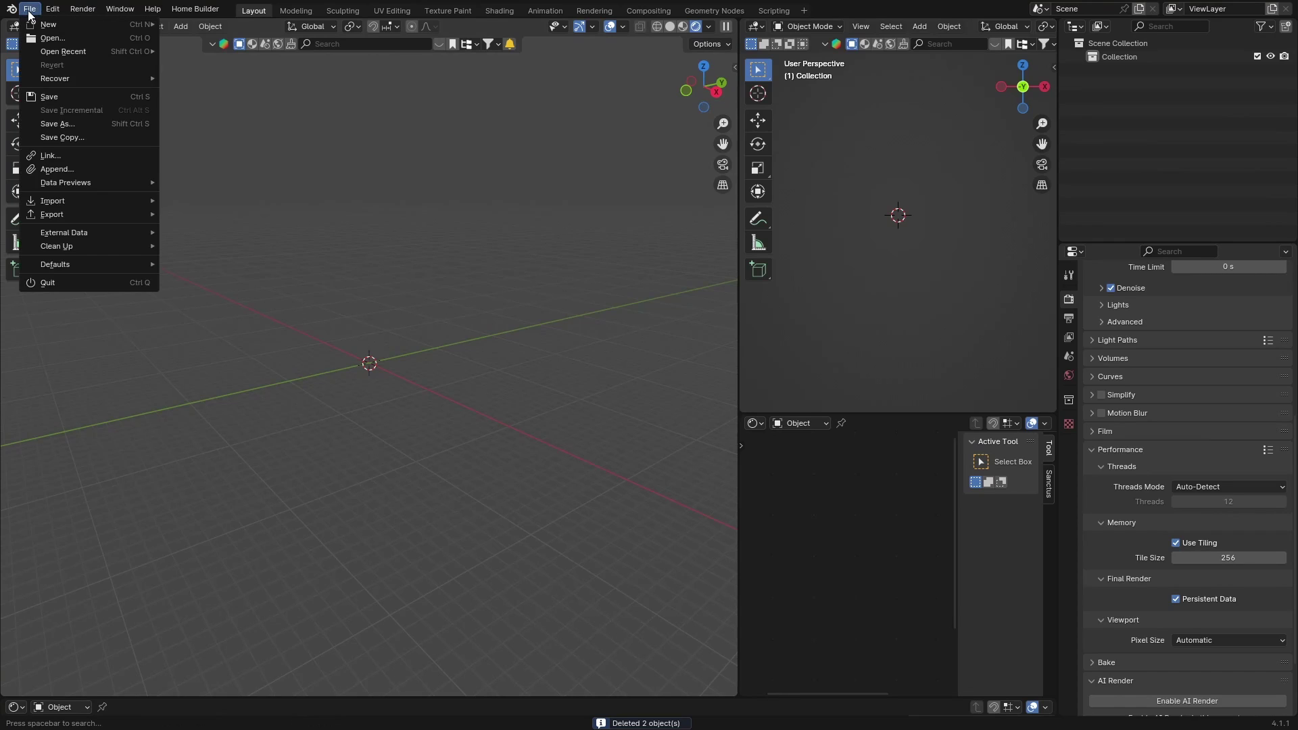
{"action": "mouse_move", "coordinate": [66, 202]}
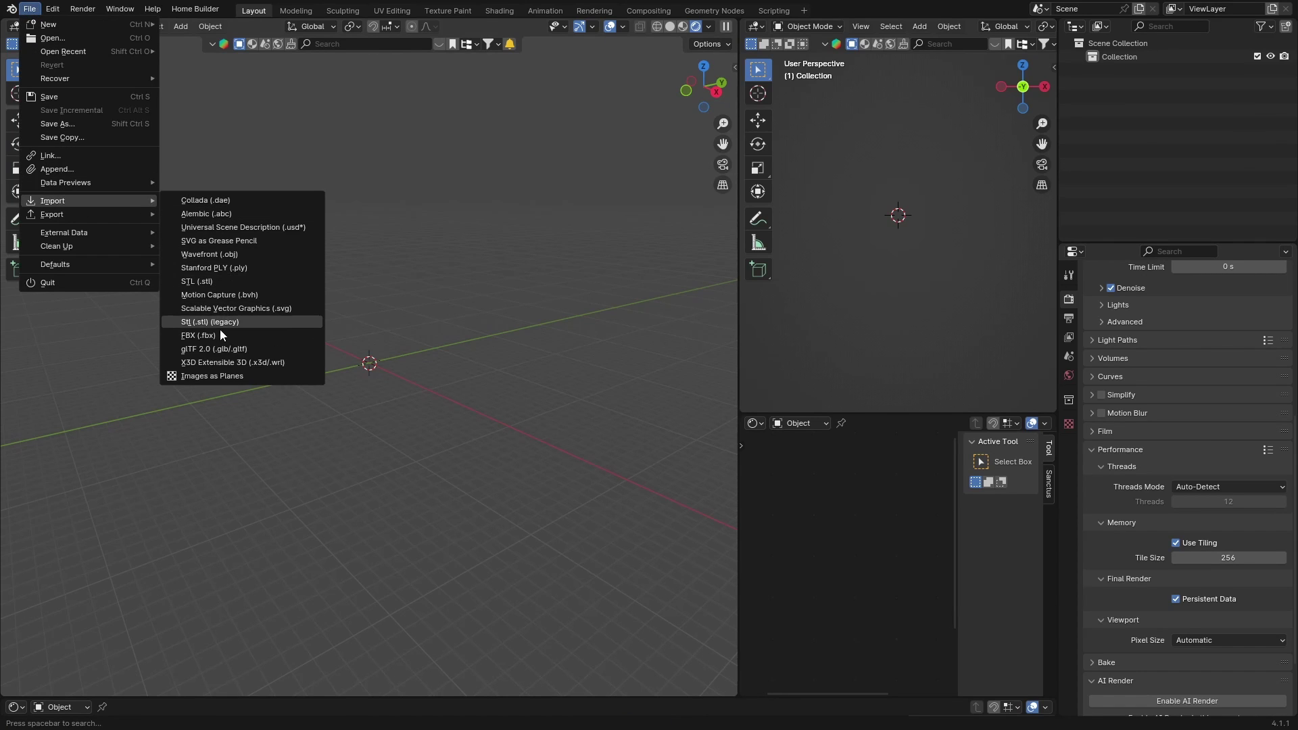
{"action": "left_click", "coordinate": [226, 254]}
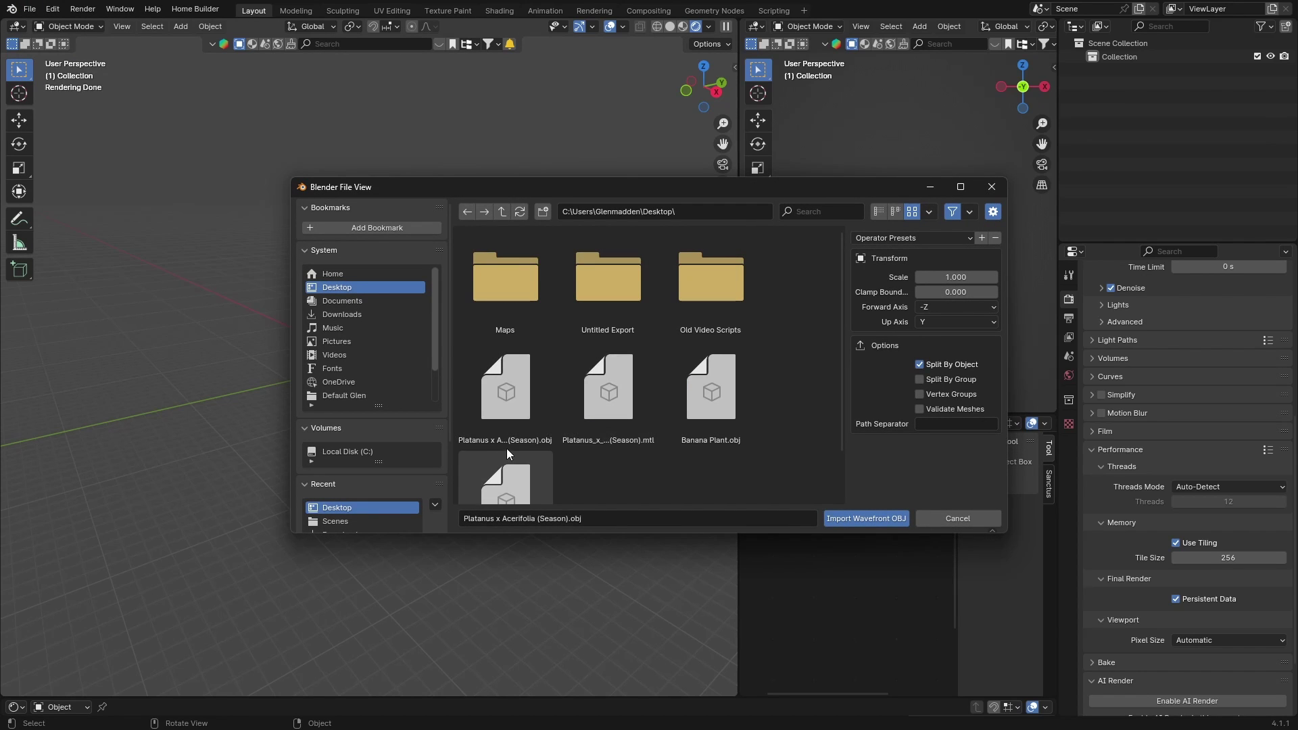
{"action": "scroll", "coordinate": [541, 440], "scroll_direction": "down", "scroll_amount": 2}
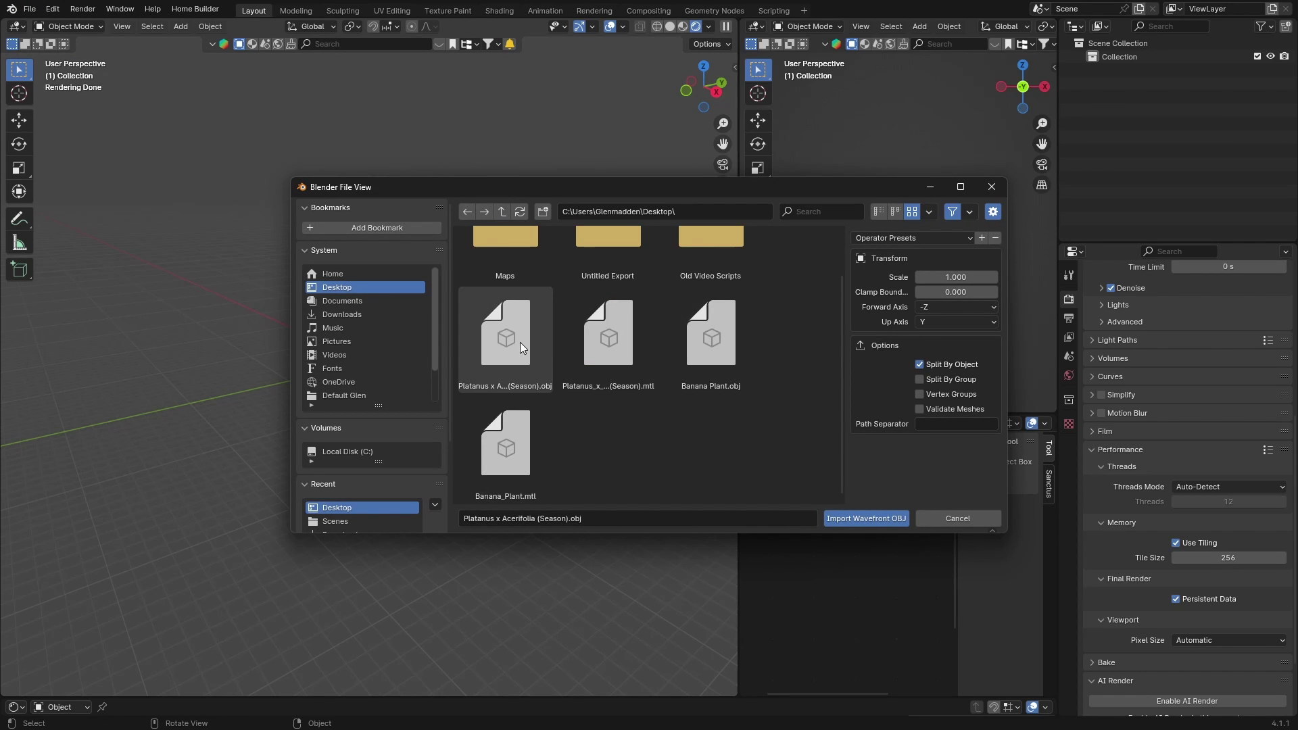
{"action": "left_click", "coordinate": [710, 338]}
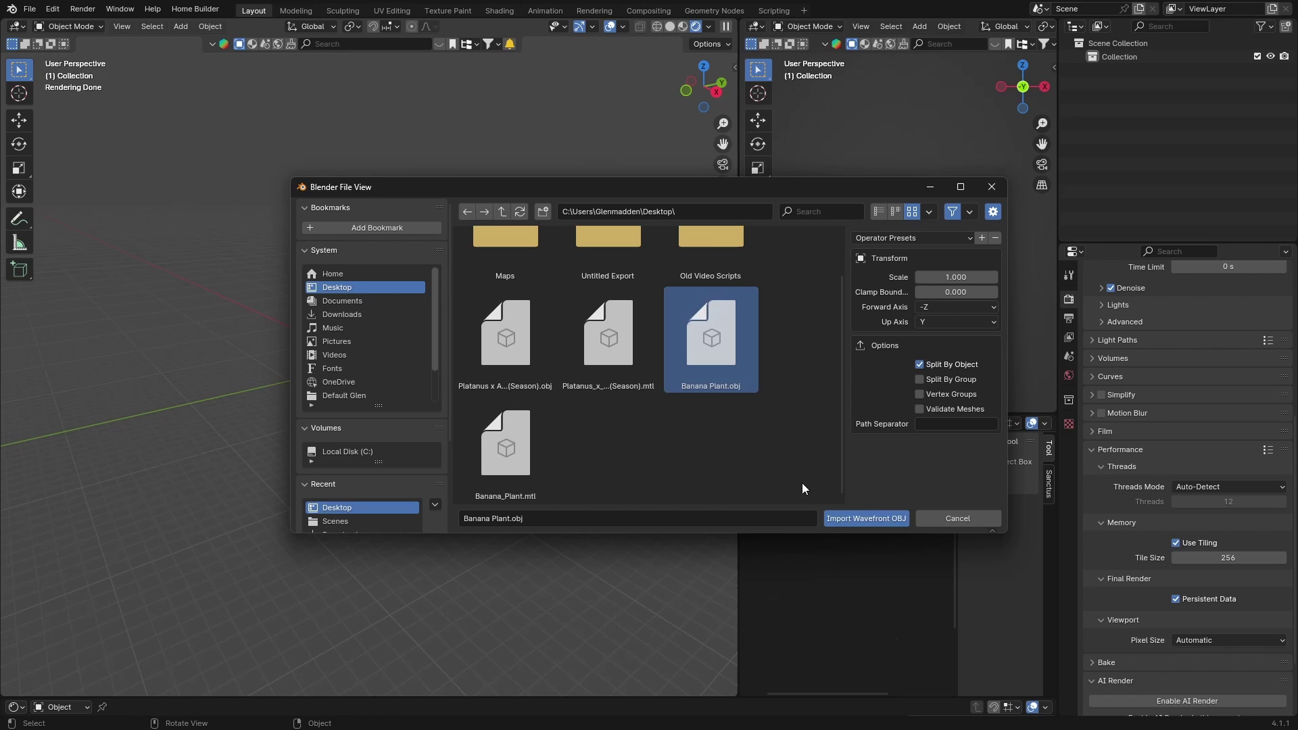
{"action": "left_click", "coordinate": [855, 518]}
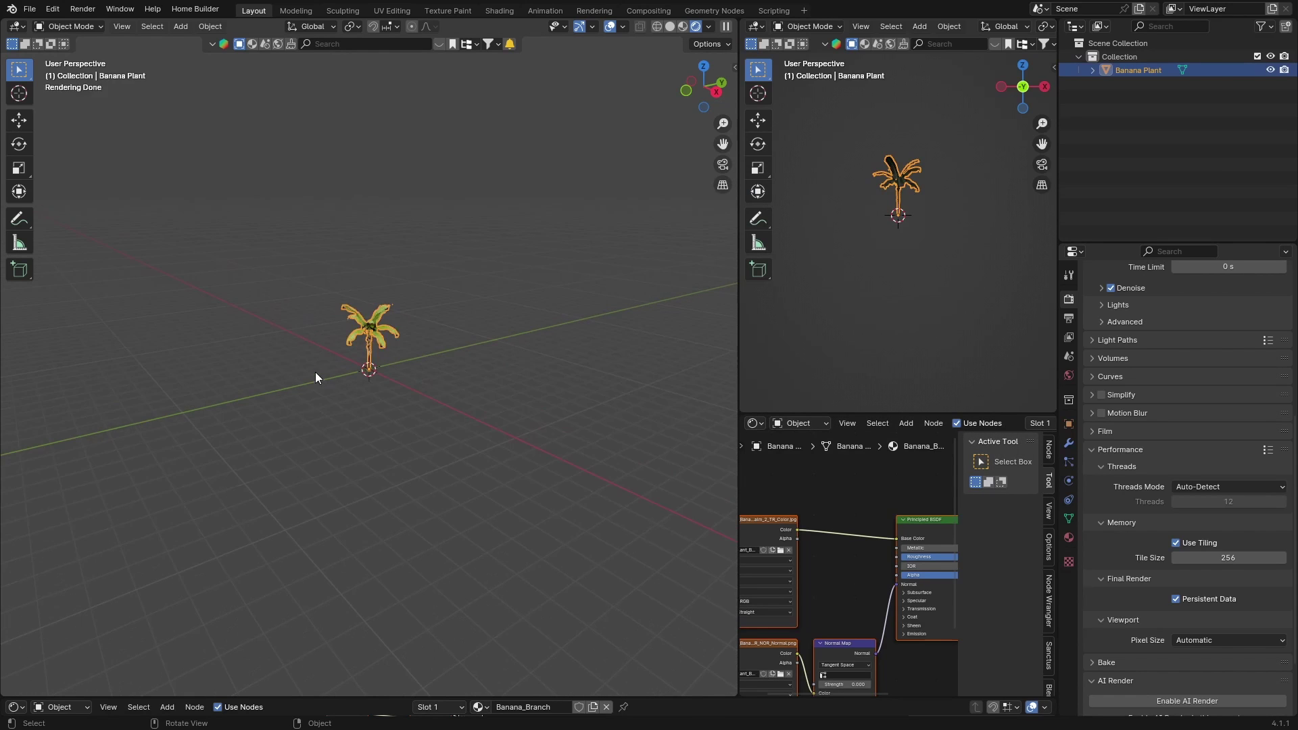
Scale the banana plant down to about 0.39 of its imported size
{"action": "scroll", "coordinate": [315, 372], "scroll_direction": "up", "scroll_amount": 8}
{"action": "left_click", "coordinate": [538, 275]}
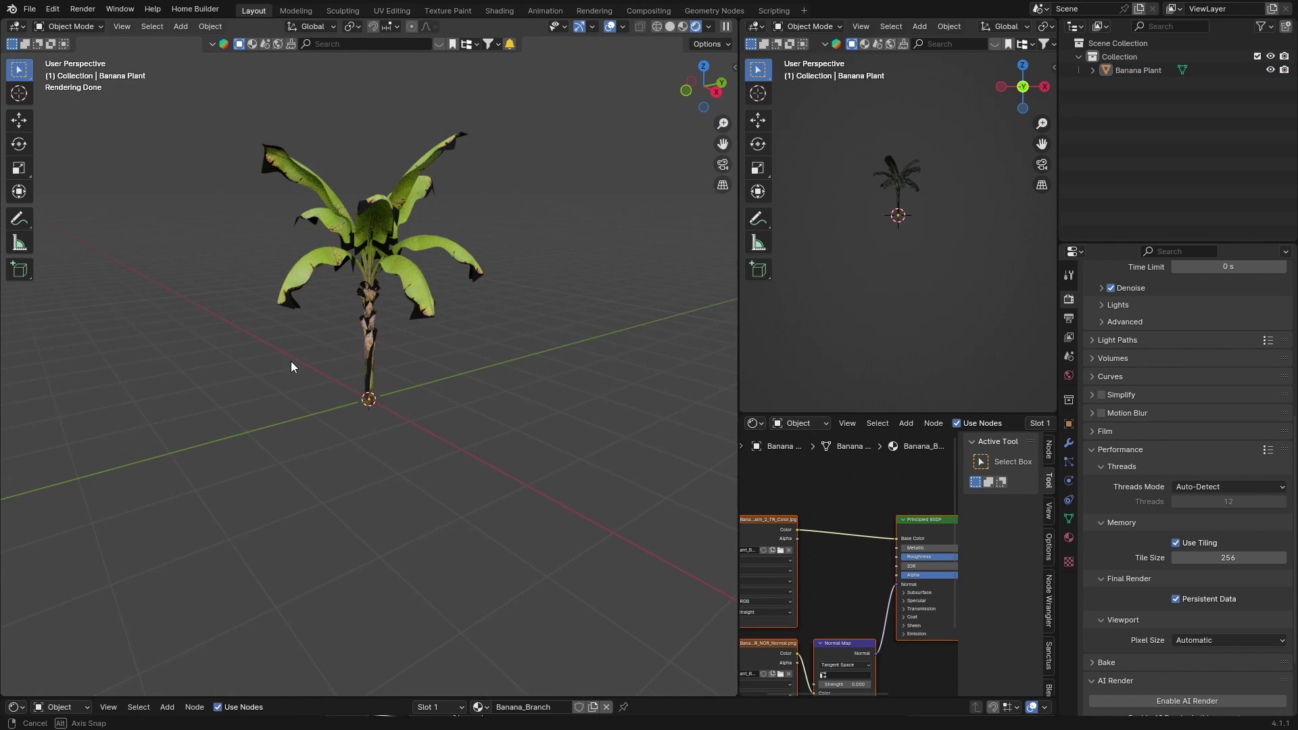
{"action": "middle_click_drag", "start_coordinate": [291, 368], "coordinate": [411, 321]}
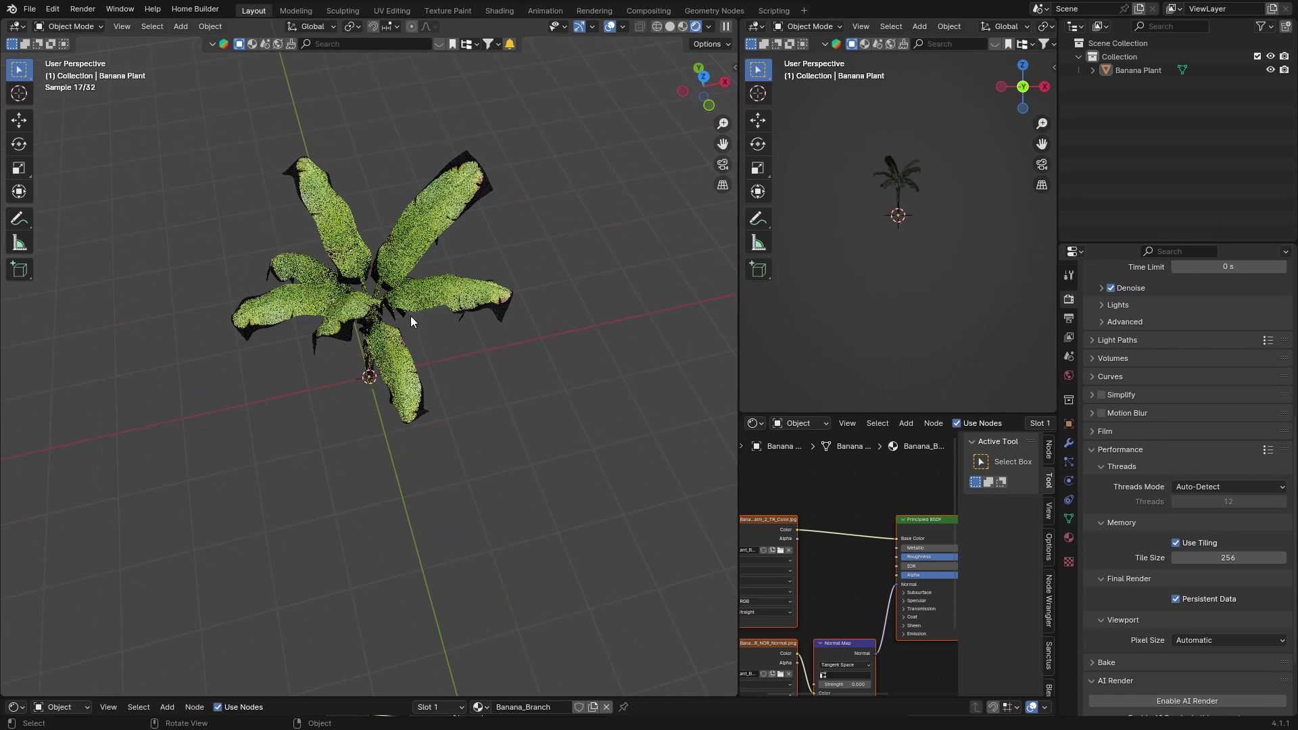
{"action": "left_click", "coordinate": [365, 351]}
{"action": "middle_click_drag", "start_coordinate": [339, 437], "coordinate": [278, 352]}
{"action": "key", "text": "s"}
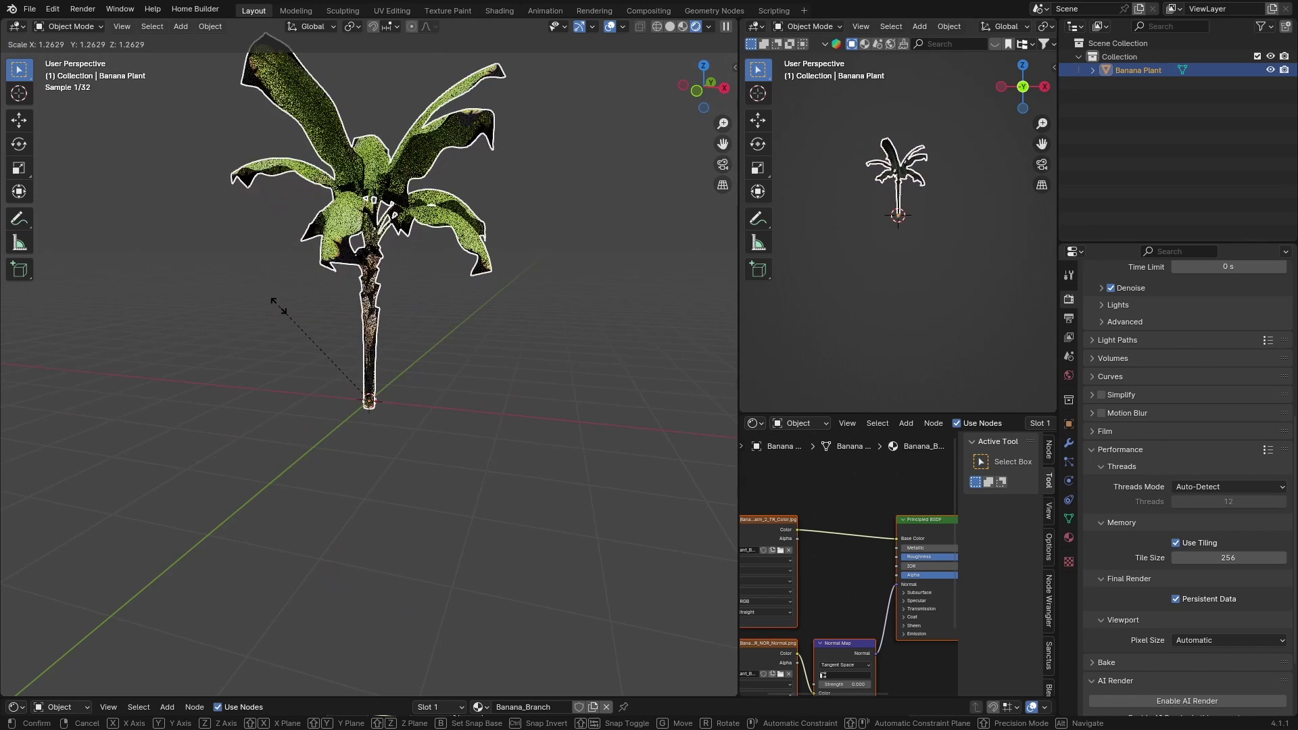
{"action": "left_click", "coordinate": [331, 415]}
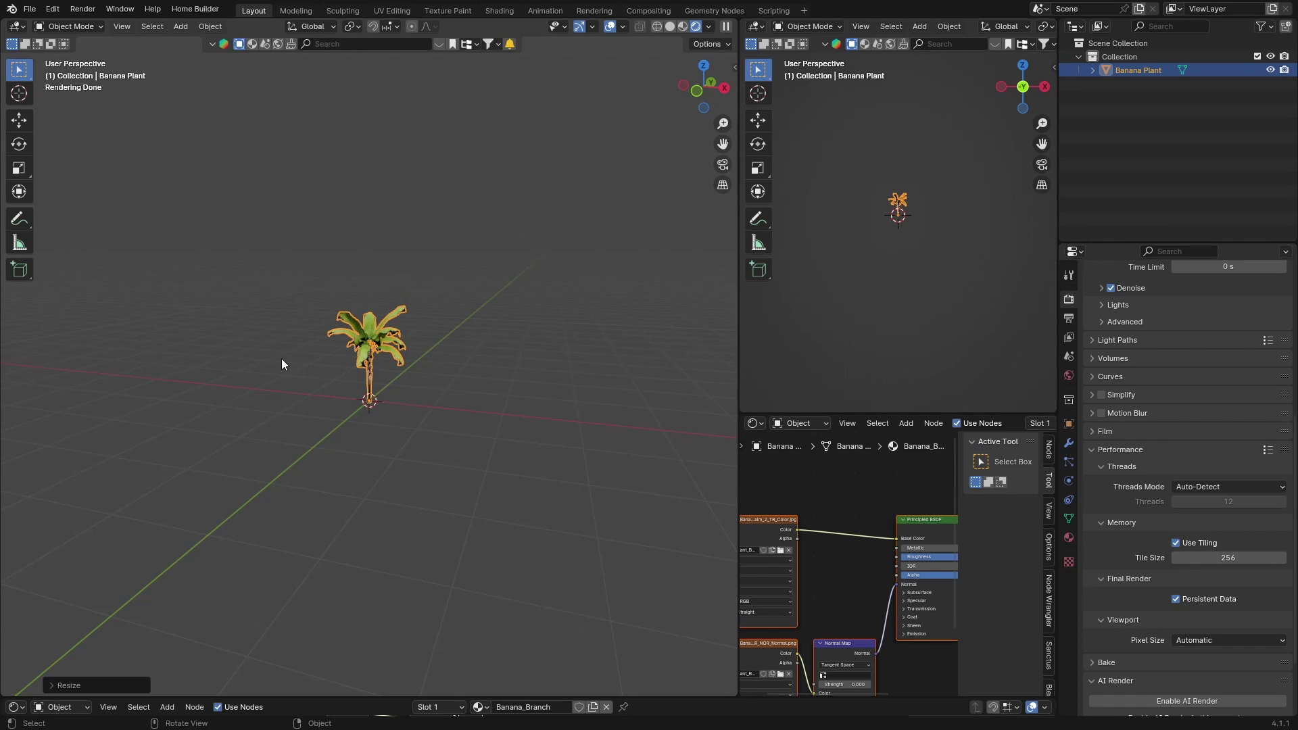
Deselect the plant and orbit around it to check the resized model
{"action": "left_click", "coordinate": [281, 358]}
{"action": "left_click", "coordinate": [363, 351]}
{"action": "left_click", "coordinate": [216, 494]}
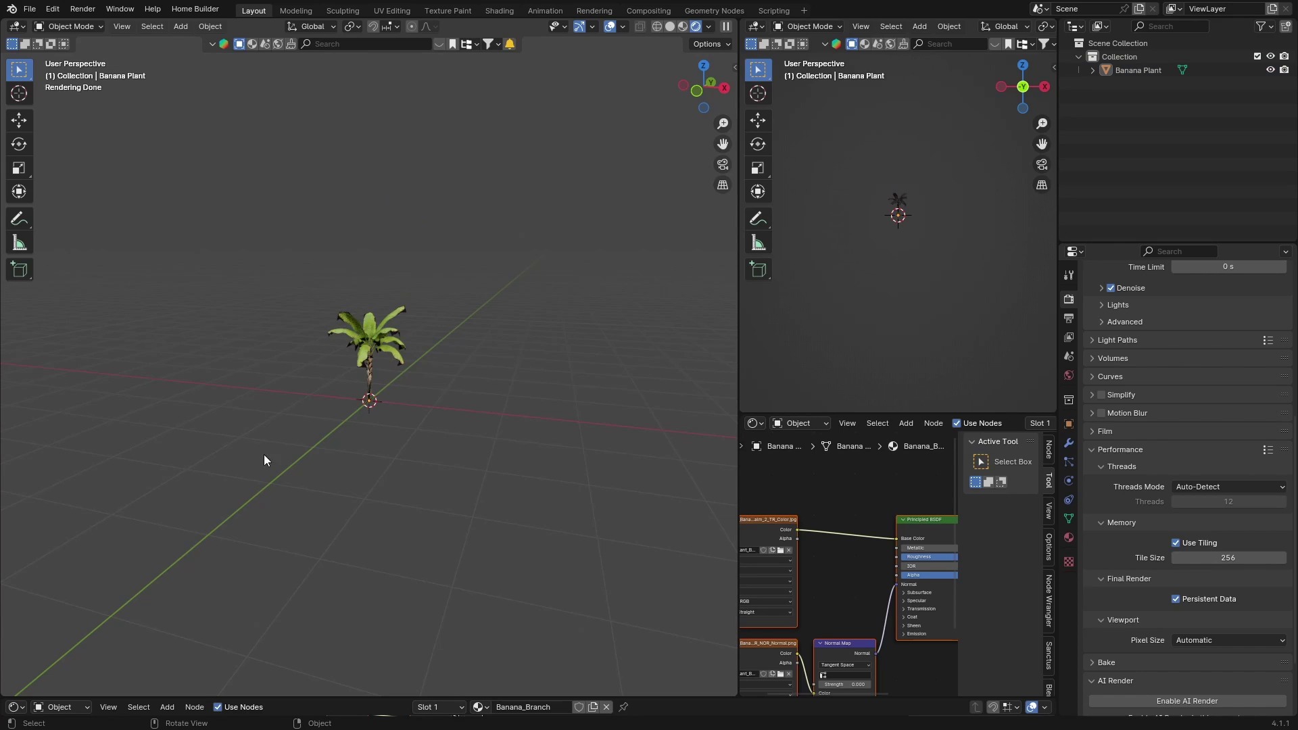
{"action": "left_click", "coordinate": [370, 385]}
{"action": "left_click", "coordinate": [126, 450]}
{"action": "middle_click_drag", "start_coordinate": [169, 437], "coordinate": [363, 376]}
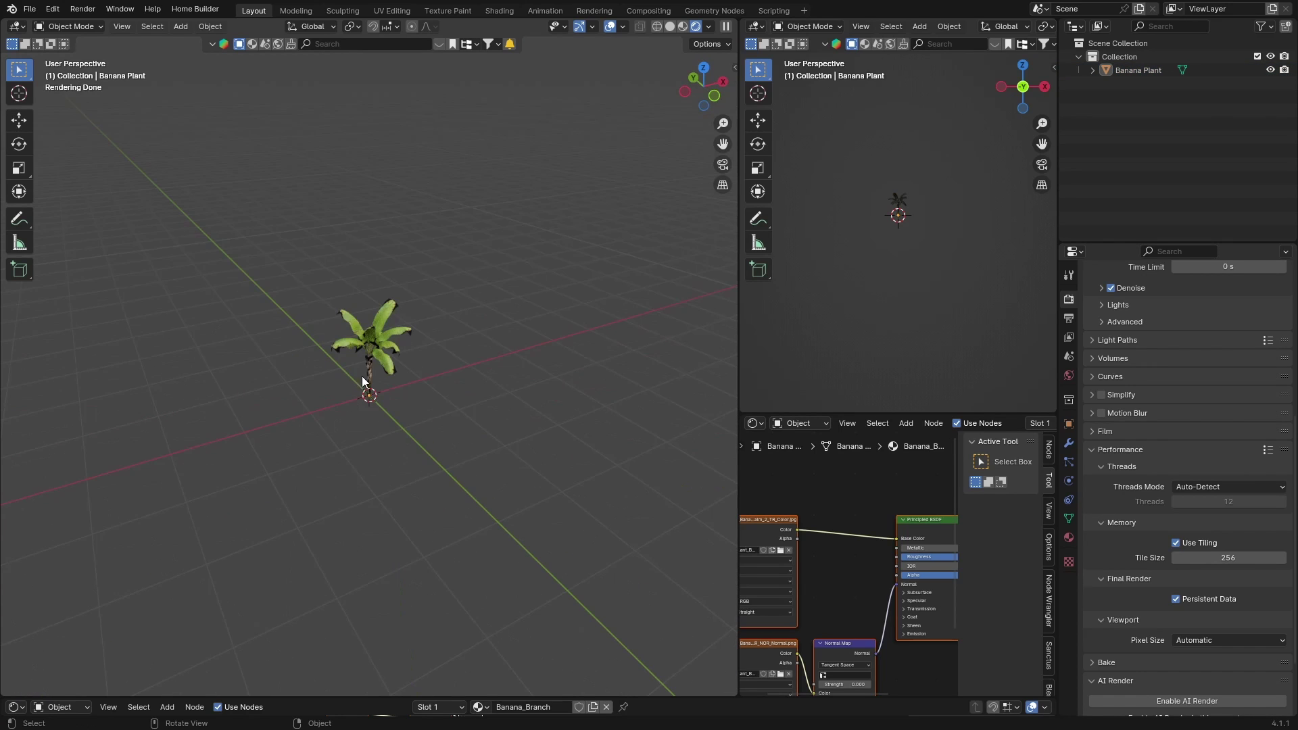